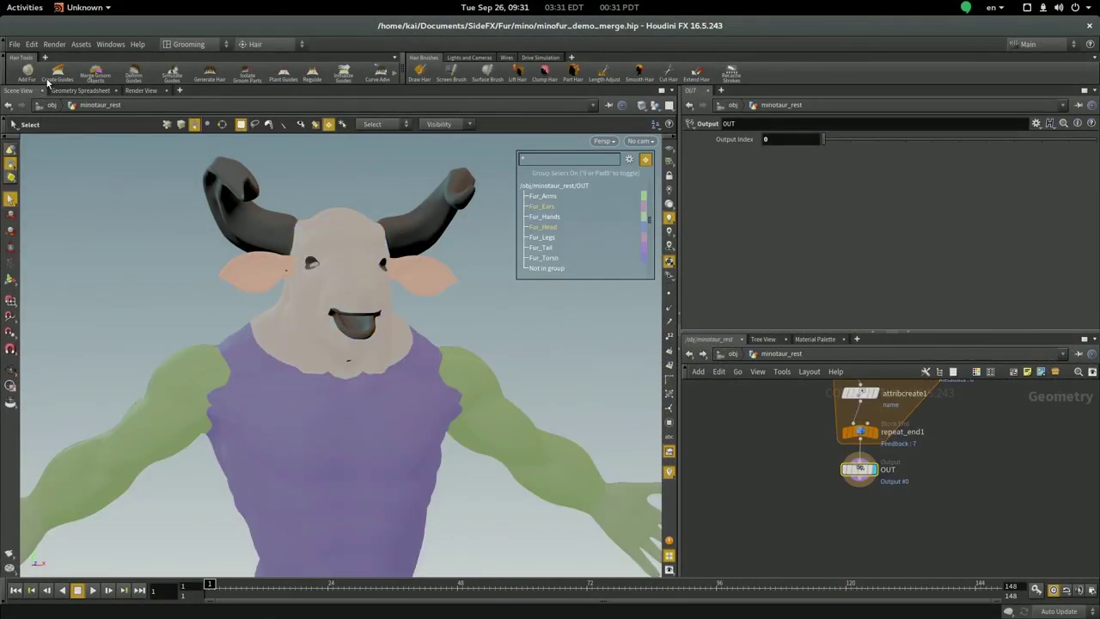
- Create a guide groom for the selected Fur_Ears and Fur_Head groups
click(57, 73)
key(Return)
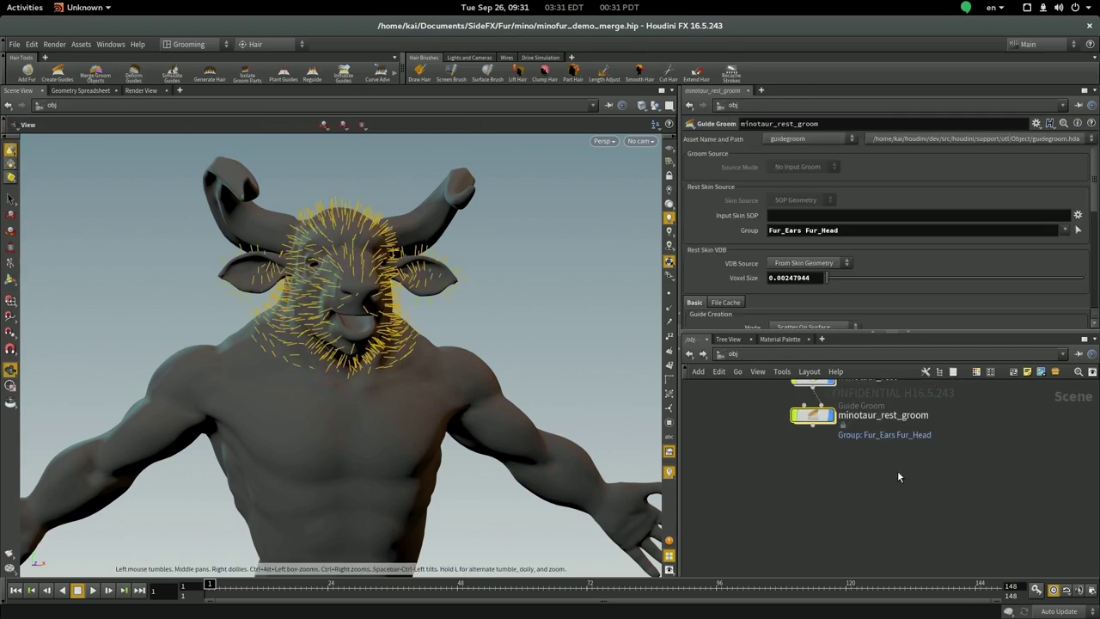
- Create a second guide groom on minotaur_rest using the Fur_Torso and Fur_Arms groups
double_click(822, 421)
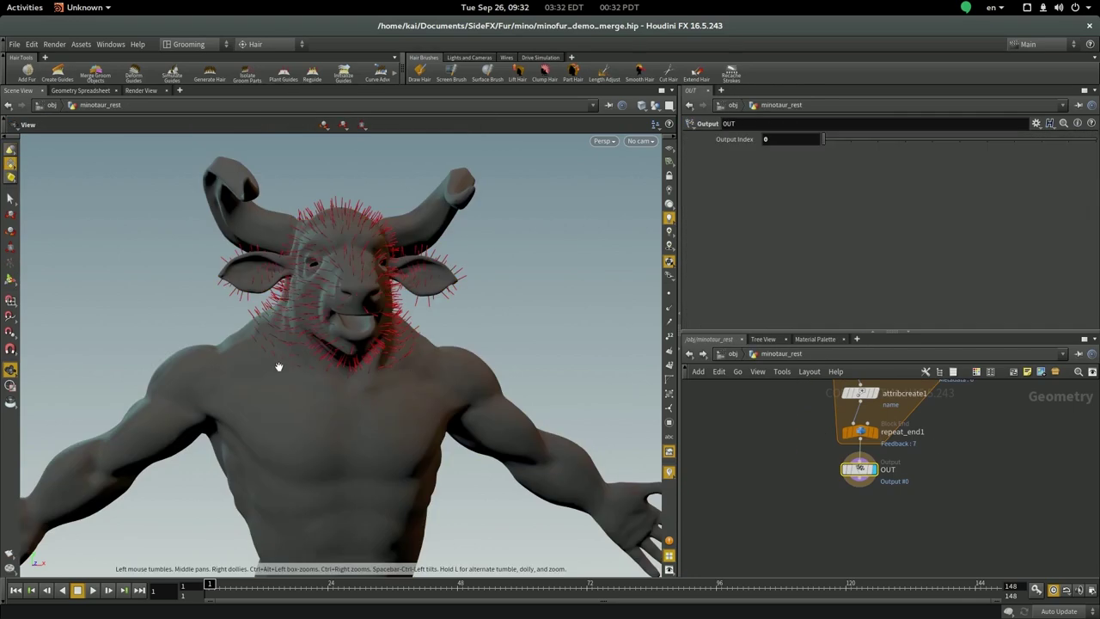
key(9)
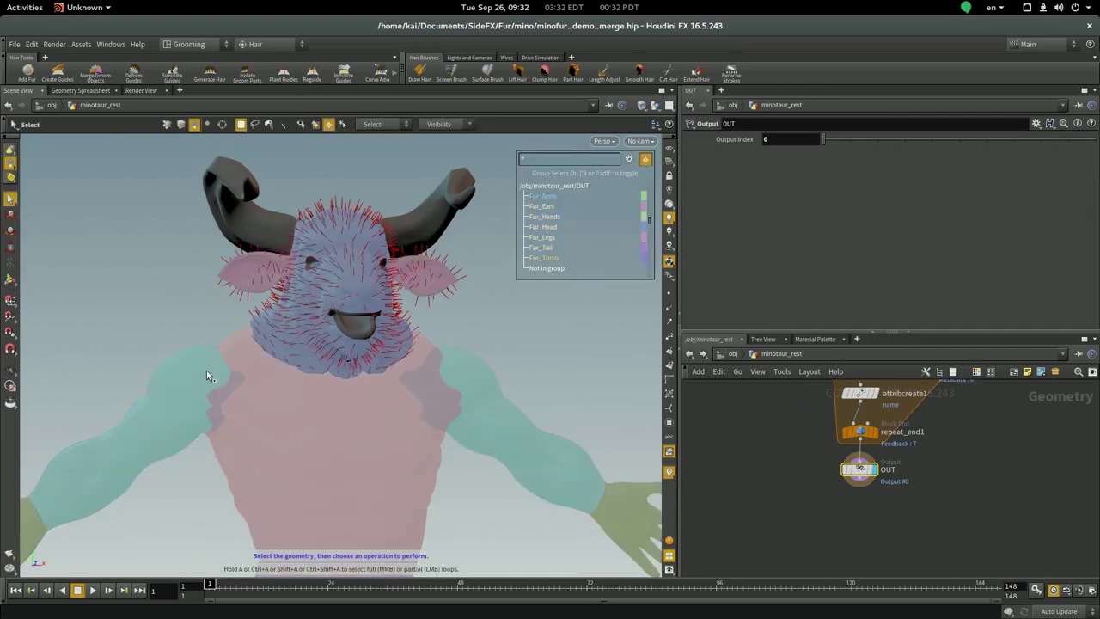
click(206, 375)
key(Escape)
drag(147, 307, 167, 313)
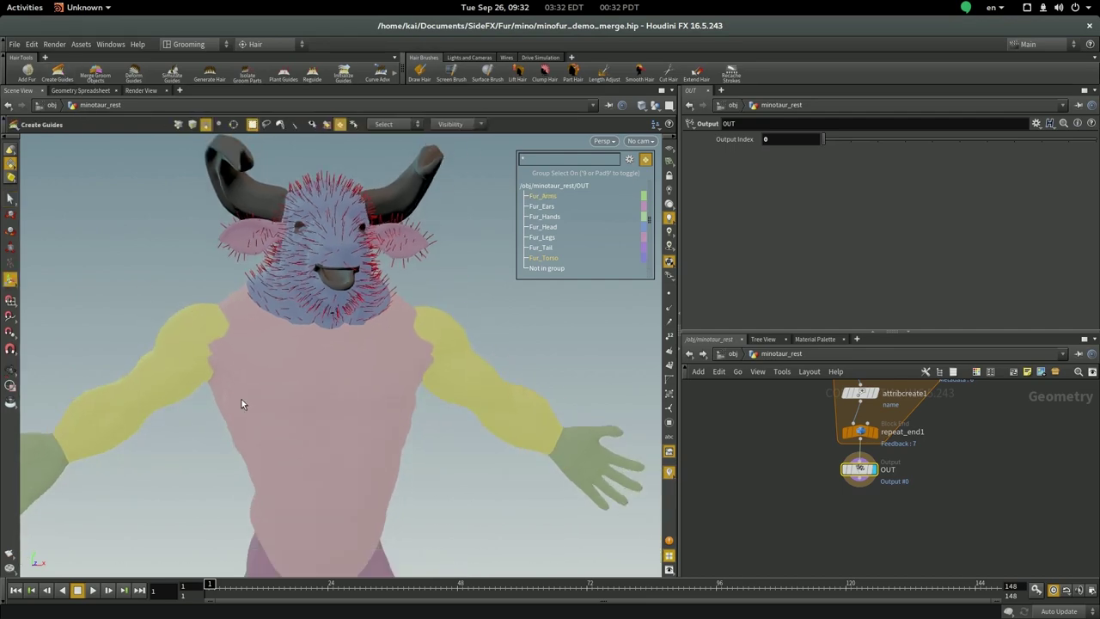
key(Return)
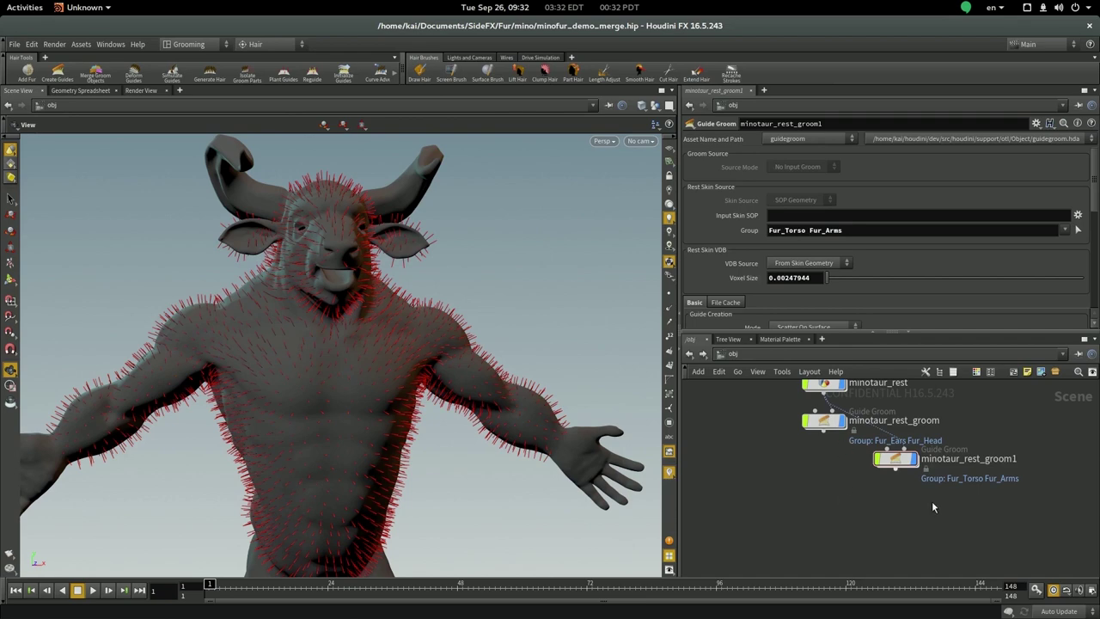
- Merge the minotaur_rest_groom and minotaur_rest_groom1 objects and generate hair from the merged groom
drag(933, 507, 782, 408)
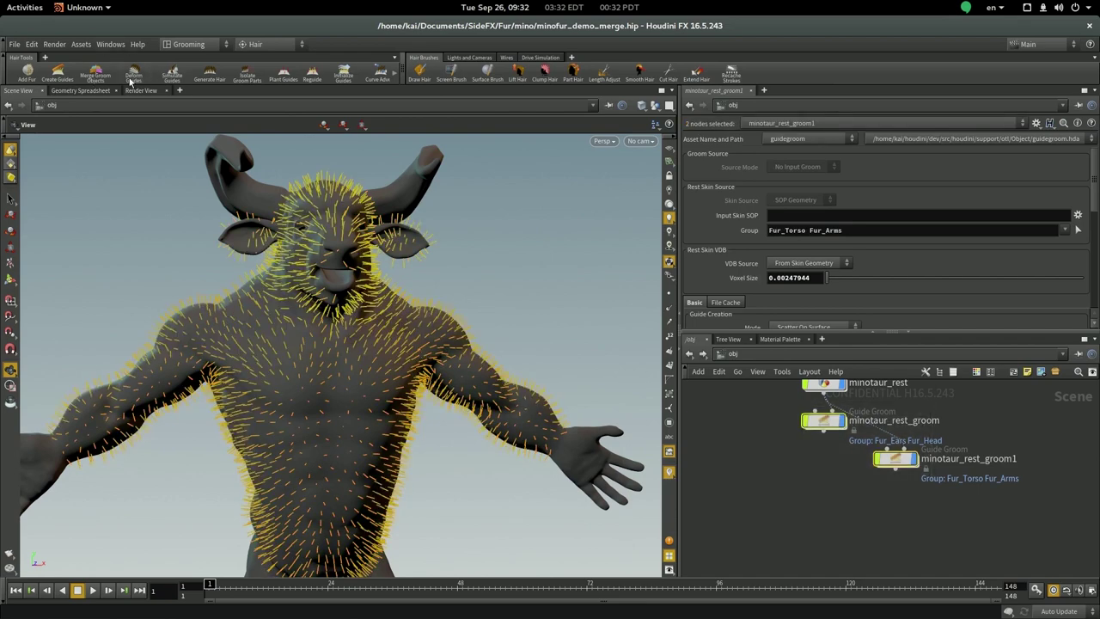
click(96, 74)
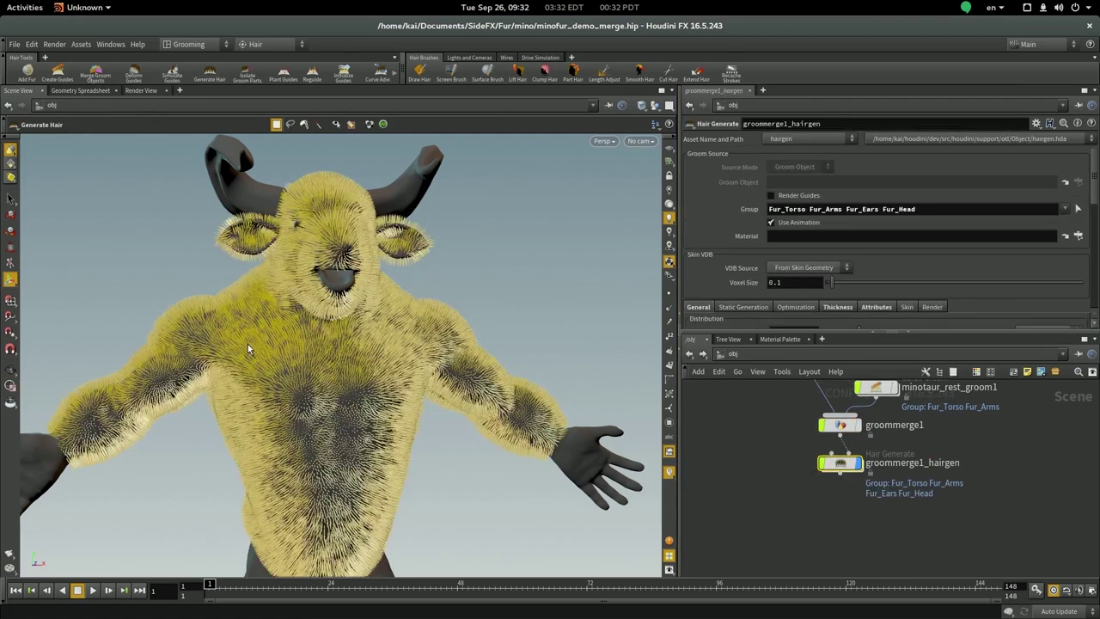
click(773, 501)
key(space)
drag(278, 302, 230, 285)
middle_drag(903, 485, 893, 597)
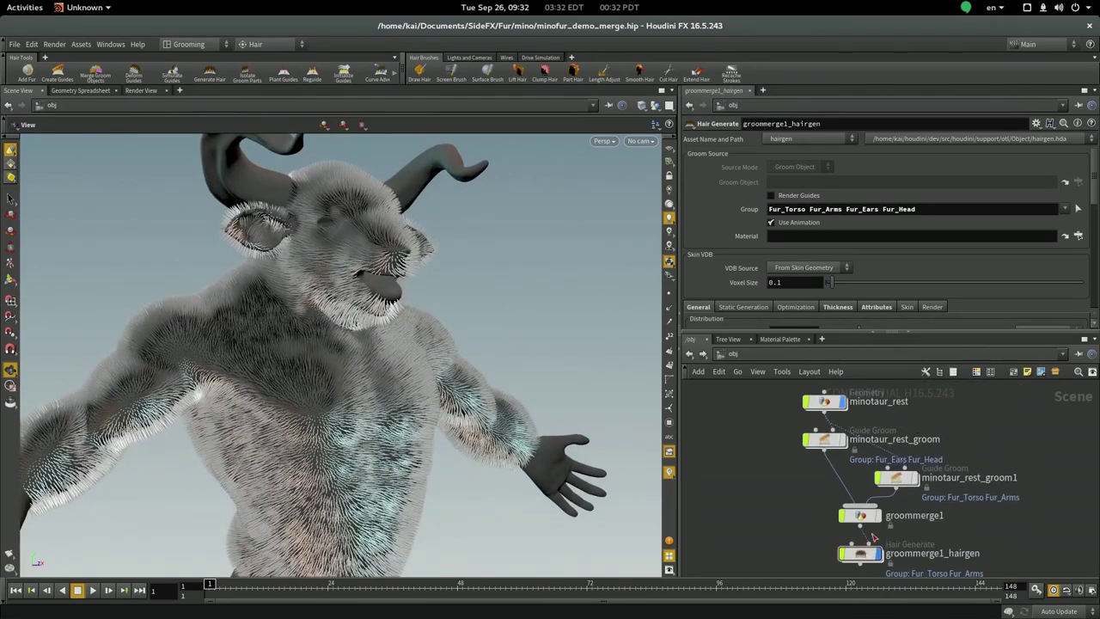
- Try a guide Length of 0.1 on the minotaur_rest_groom head groom, then set it to 0.01
scroll(835, 452, up, 1)
click(820, 438)
scroll(764, 240, down, 8)
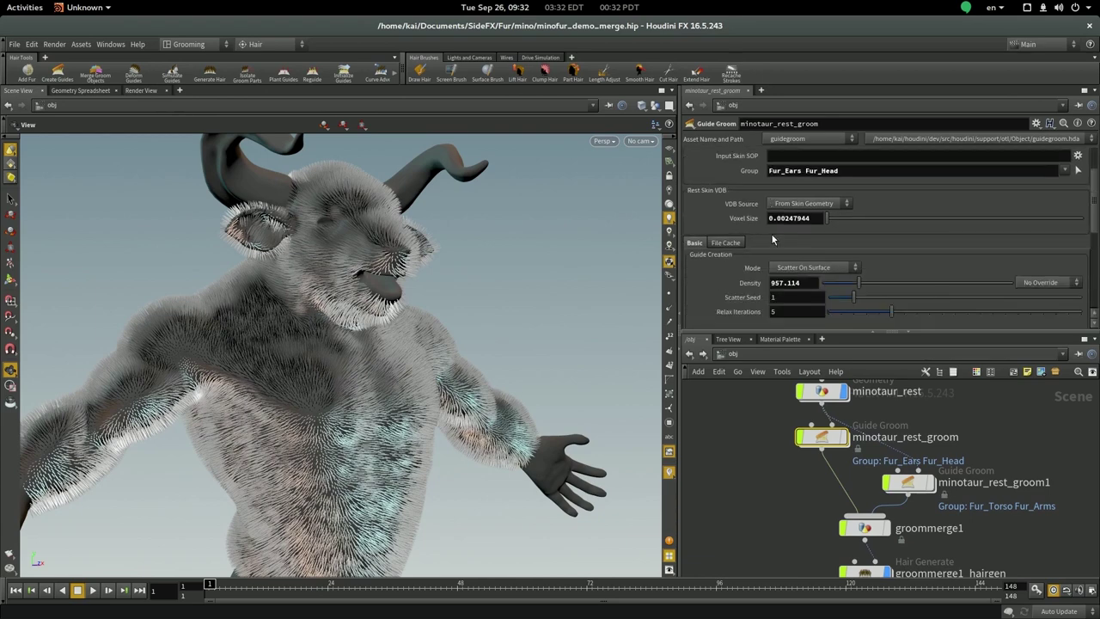
scroll(768, 248, down, 3)
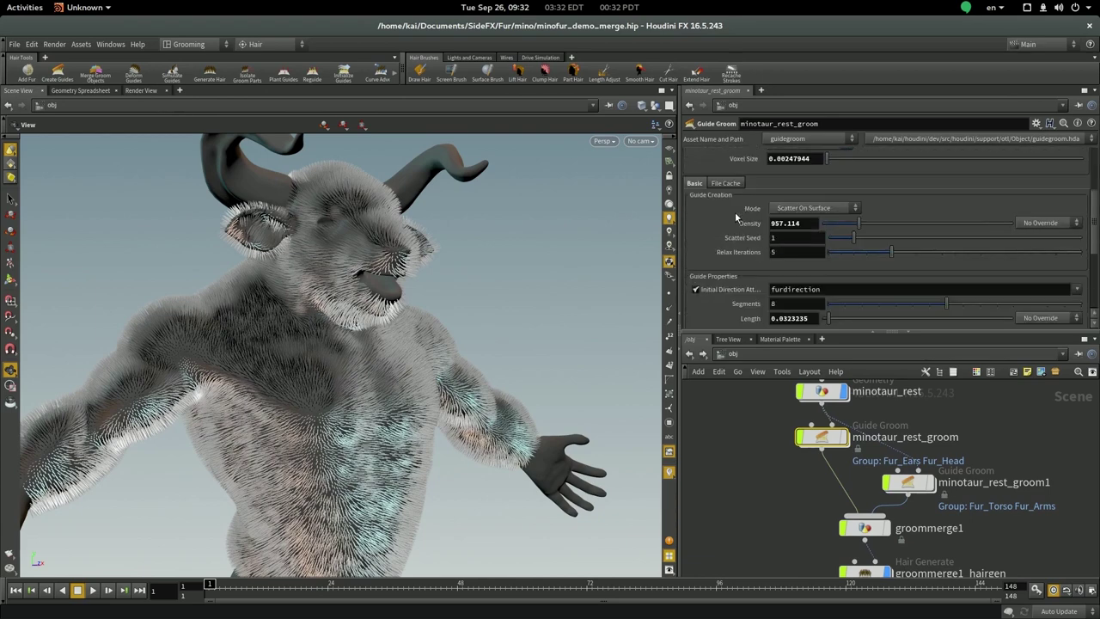
click(799, 167)
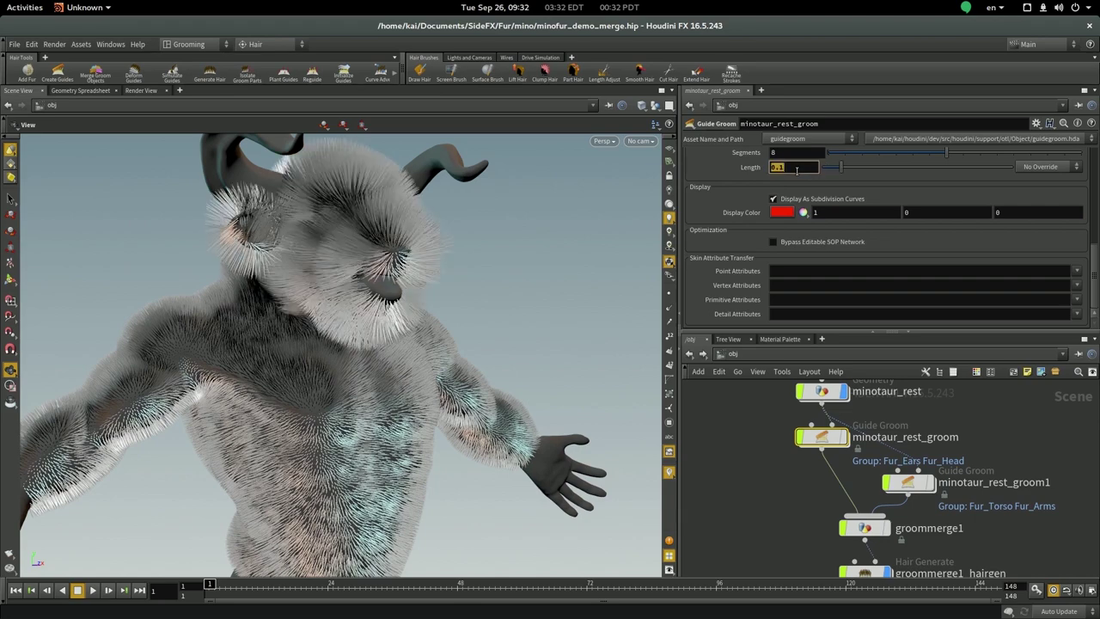
key(Return)
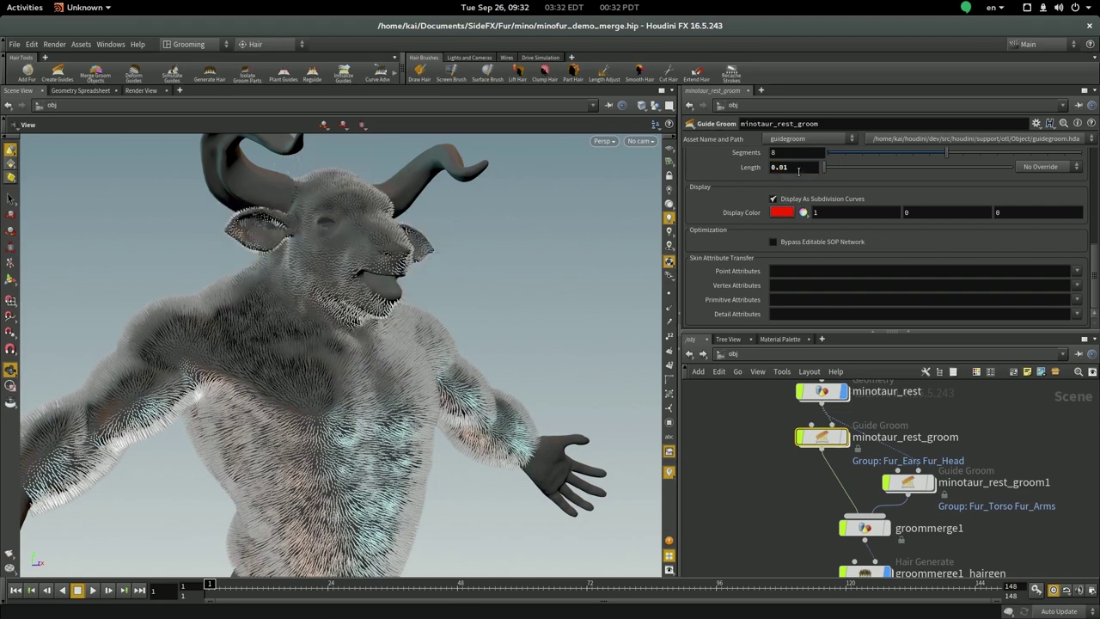
- Turn on point display in the viewport and examine the hair points around the neck
scroll(268, 275, up, 10)
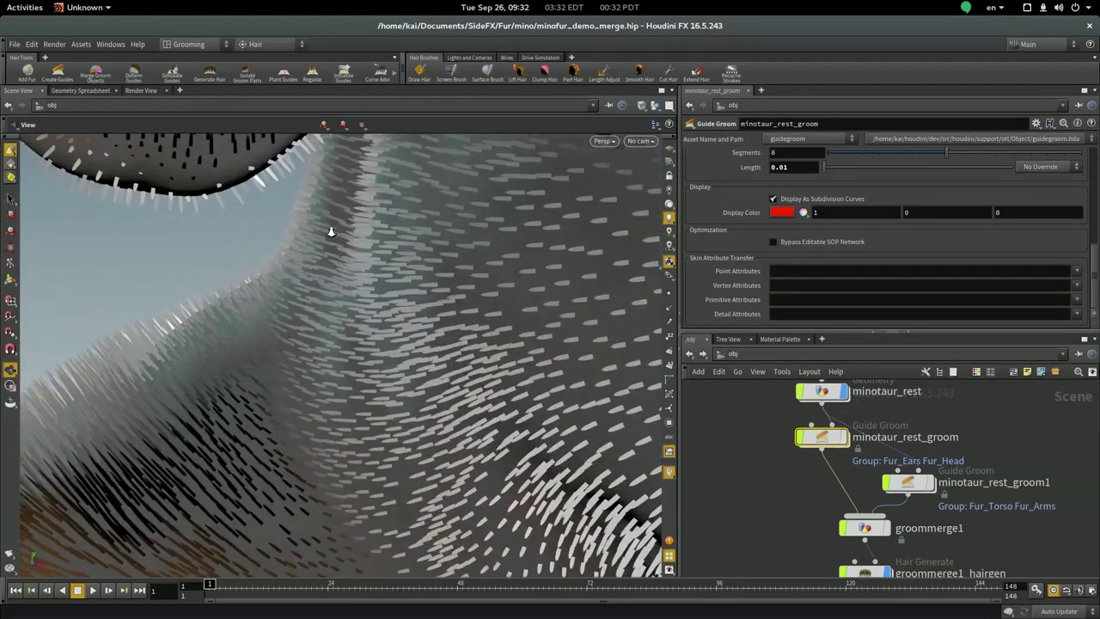
scroll(308, 244, down, 2)
click(668, 294)
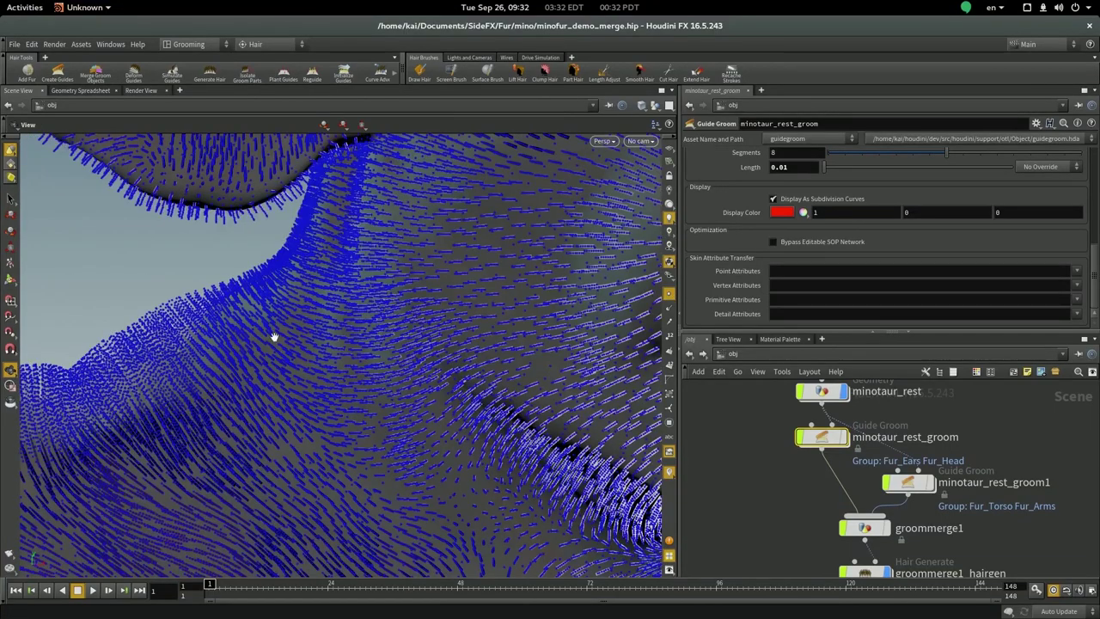
middle_drag(274, 338, 300, 331)
mouse_move(300, 331)
right_down()
mouse_move(324, 315)
mouse_move(309, 314)
right_up()
drag(309, 315, 481, 310)
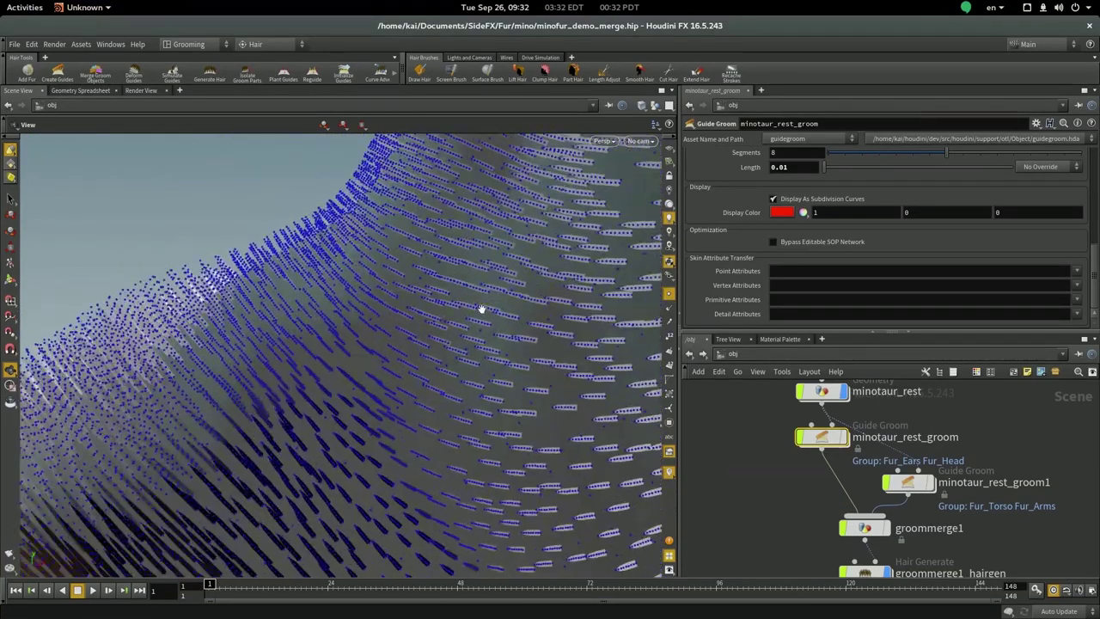
- Set the guide Segments of minotaur_rest_groom to 2
scroll(770, 243, up, 3)
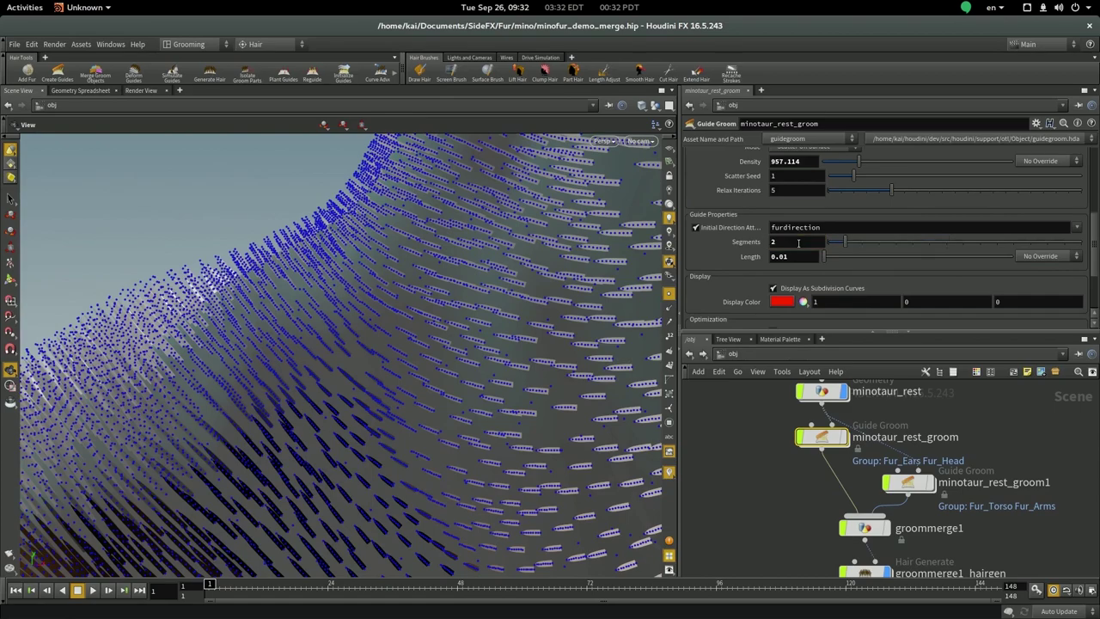
key(Return)
drag(415, 293, 376, 383)
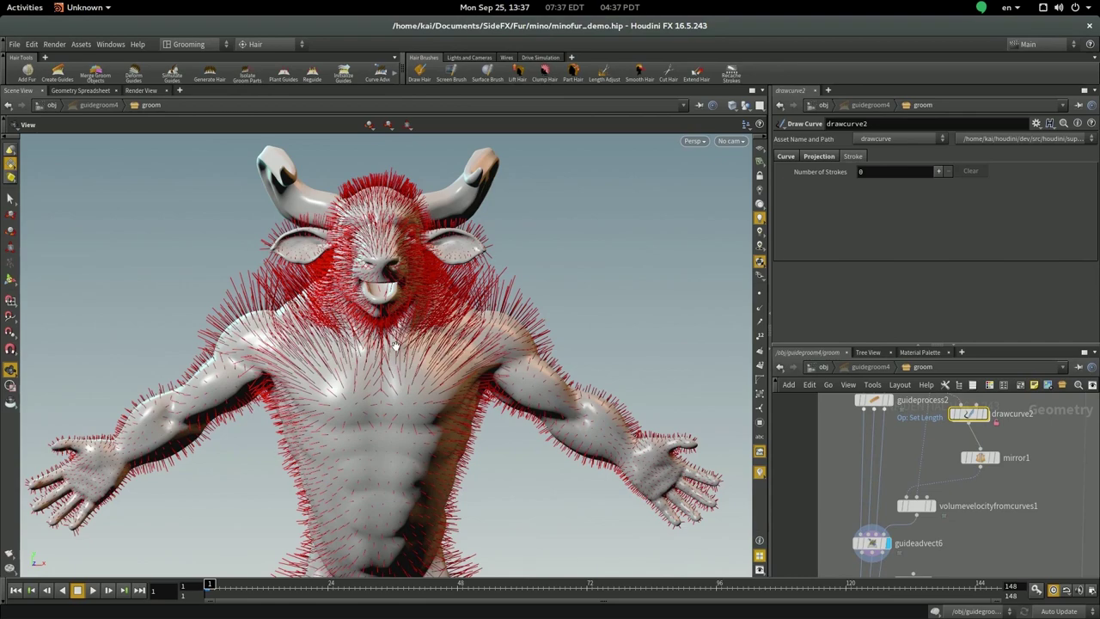
- Draw a first guiding stroke down the minotaur's chest with the drawcurve2 node
key(Return)
drag(411, 342, 381, 487)
drag(485, 368, 257, 437)
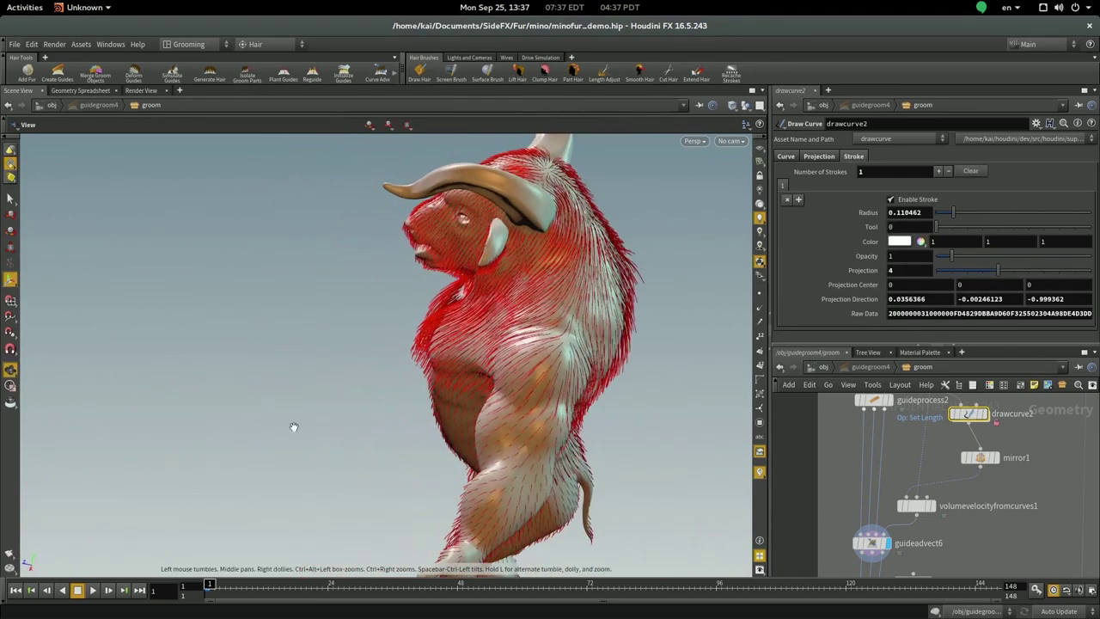
mouse_move(523, 419)
mouse_down()
mouse_move(511, 487)
mouse_move(283, 413)
mouse_up()
alt+middle_drag(636, 358, 491, 316)
- Draw further drawcurve2 strokes down the body and around the ear, jaw and throat, for seven strokes in all
key(Return)
mouse_move(520, 182)
mouse_down()
mouse_move(501, 450)
mouse_move(515, 483)
mouse_up()
alt+middle_drag(519, 203, 466, 422)
mouse_move(466, 422)
alt+mouse_down()
mouse_move(530, 361)
mouse_move(490, 271)
mouse_move(438, 382)
mouse_move(486, 361)
mouse_move(300, 262)
mouse_move(456, 268)
mouse_move(450, 295)
mouse_move(352, 417)
mouse_move(417, 280)
mouse_move(499, 191)
mouse_move(421, 411)
mouse_move(366, 349)
alt+mouse_up()
key(Return)
key(Escape)
mouse_move(372, 488)
mouse_down()
mouse_move(460, 454)
mouse_move(568, 454)
mouse_move(609, 530)
mouse_up()
alt+middle_drag(489, 495, 517, 374)
mouse_move(517, 374)
mouse_down()
mouse_move(491, 358)
mouse_move(494, 421)
mouse_move(513, 425)
mouse_move(518, 478)
mouse_move(501, 502)
mouse_up()
key(Return)
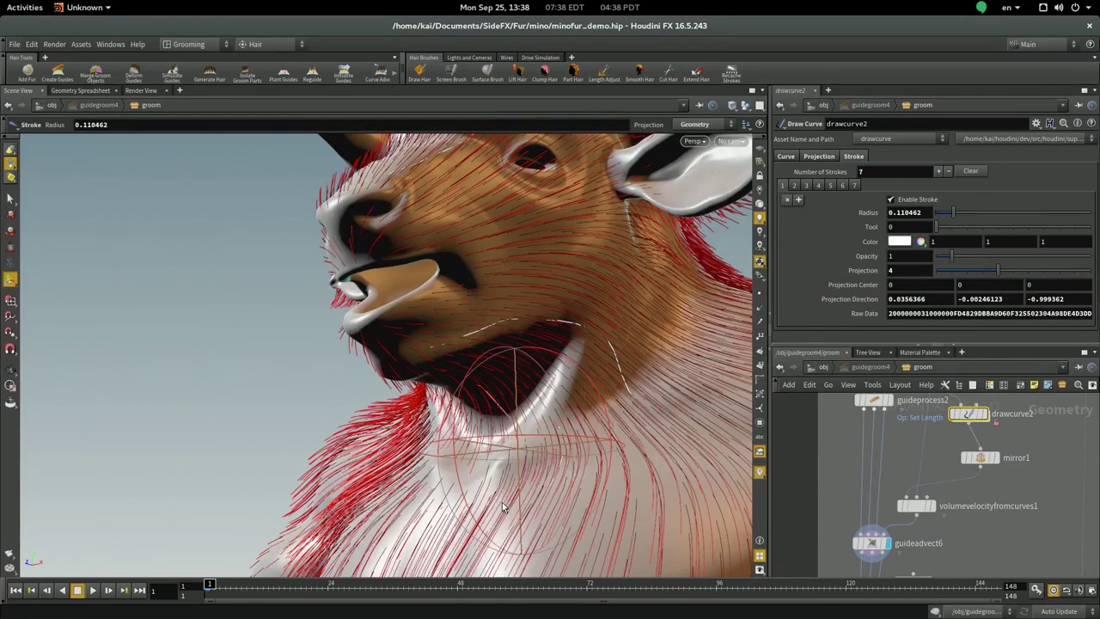
- Add more drawcurve2 strokes to direct the fur on the neck and torso, bringing the number of strokes to 11
key(space)
mouse_move(633, 377)
right_down()
mouse_move(307, 322)
mouse_move(572, 312)
right_up()
mouse_move(572, 311)
mouse_down()
mouse_move(457, 295)
mouse_move(556, 295)
mouse_move(440, 278)
mouse_move(400, 318)
mouse_move(430, 384)
mouse_up()
key(Escape)
key(Return)
mouse_move(468, 298)
alt+mouse_down()
mouse_move(342, 383)
mouse_move(177, 348)
alt+mouse_up()
alt+middle_drag(427, 359, 463, 383)
drag(572, 384, 474, 418)
key(Escape)
mouse_move(519, 390)
mouse_down()
mouse_move(429, 414)
mouse_move(538, 388)
mouse_move(393, 417)
mouse_move(680, 379)
mouse_up()
middle_drag(458, 358, 455, 322)
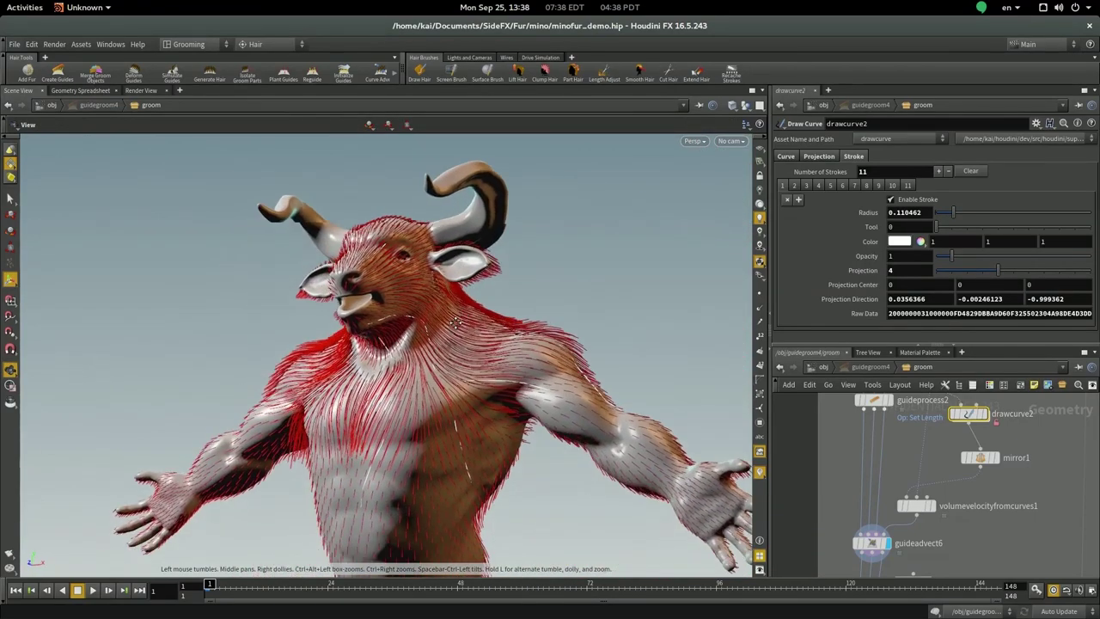
drag(456, 323, 462, 316)
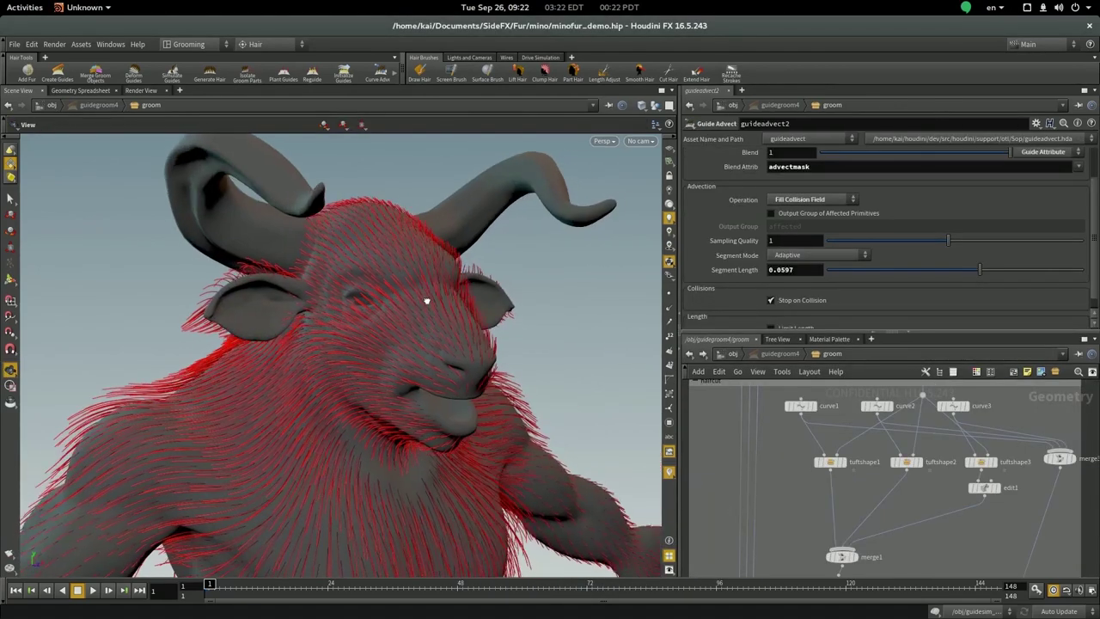
- Display the tuftshape1 surface on the forehead, then the combined tuft shapes at merge1
drag(427, 300, 396, 302)
click(844, 463)
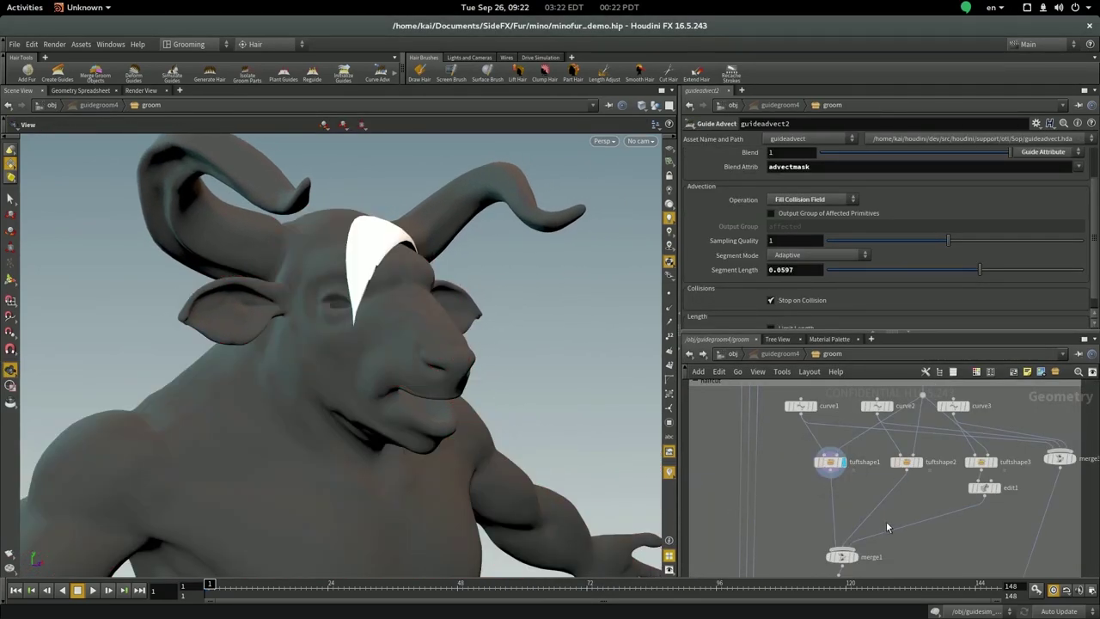
middle_drag(890, 523, 877, 481)
click(844, 516)
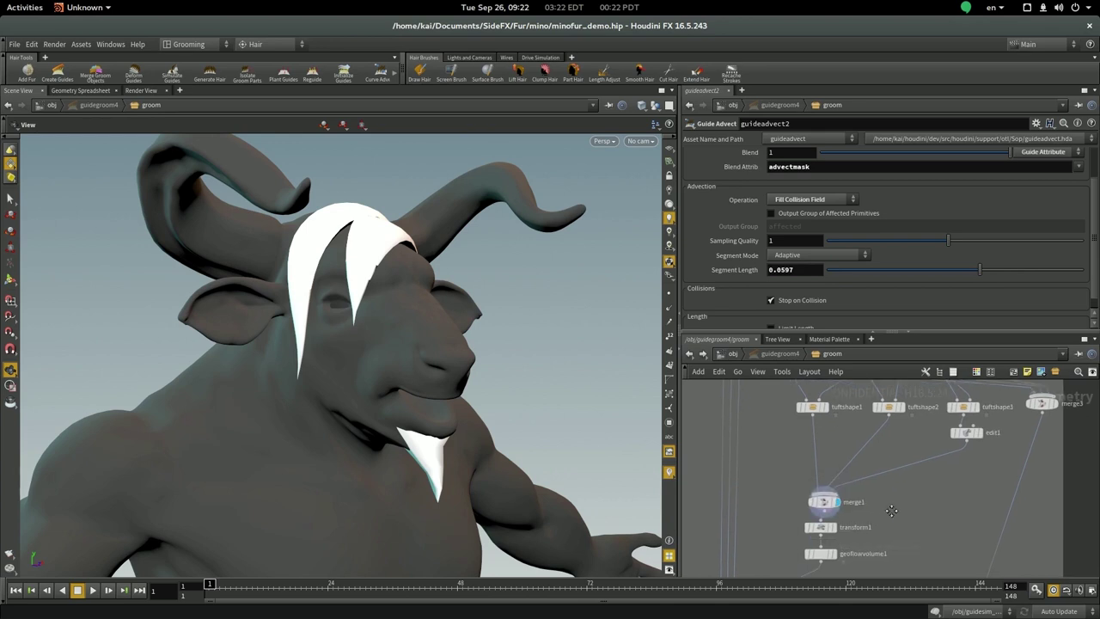
- Display the geoflowvolume1 node's volume for the tufts and show its parameters
middle_drag(890, 521, 901, 423)
click(852, 466)
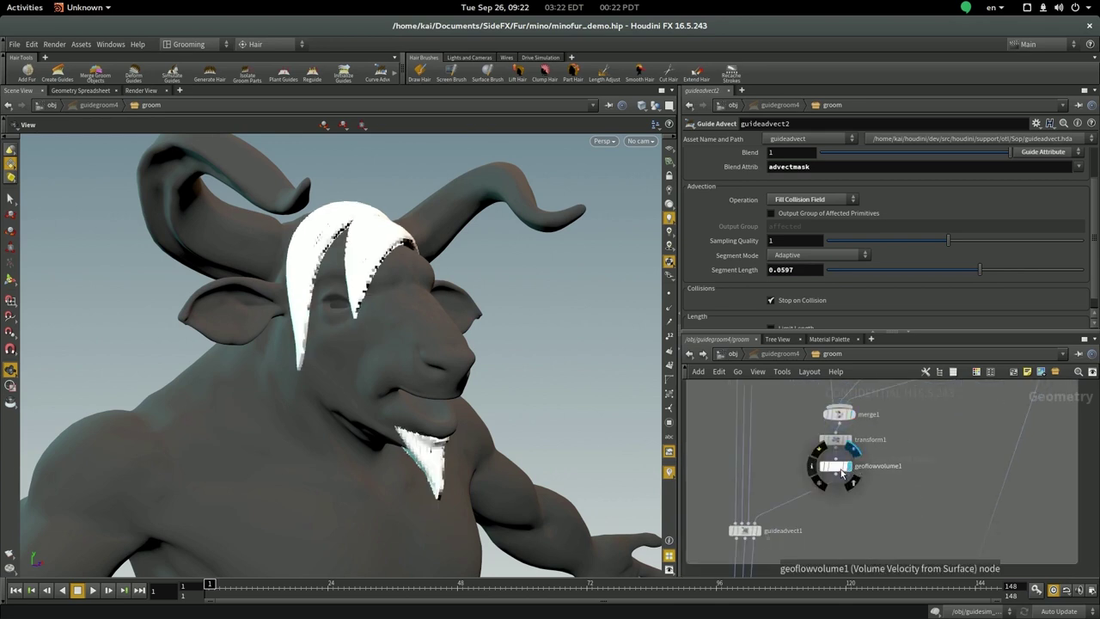
click(837, 466)
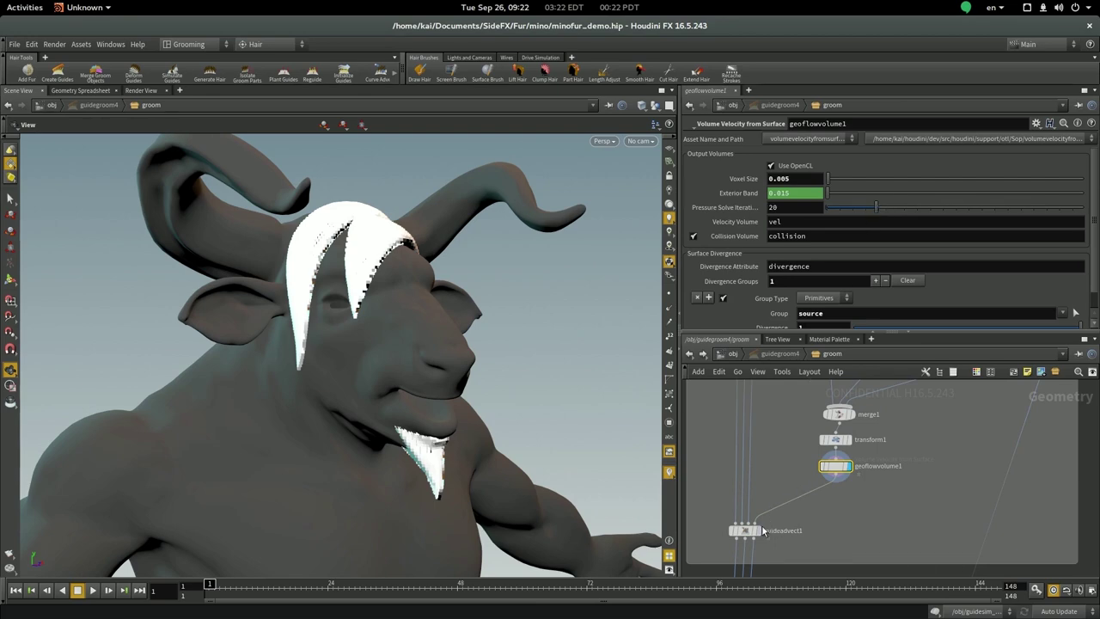
- Display guideadvect1 and examine how its guides fill the tuft shapes on the head
middle_drag(768, 414, 779, 408)
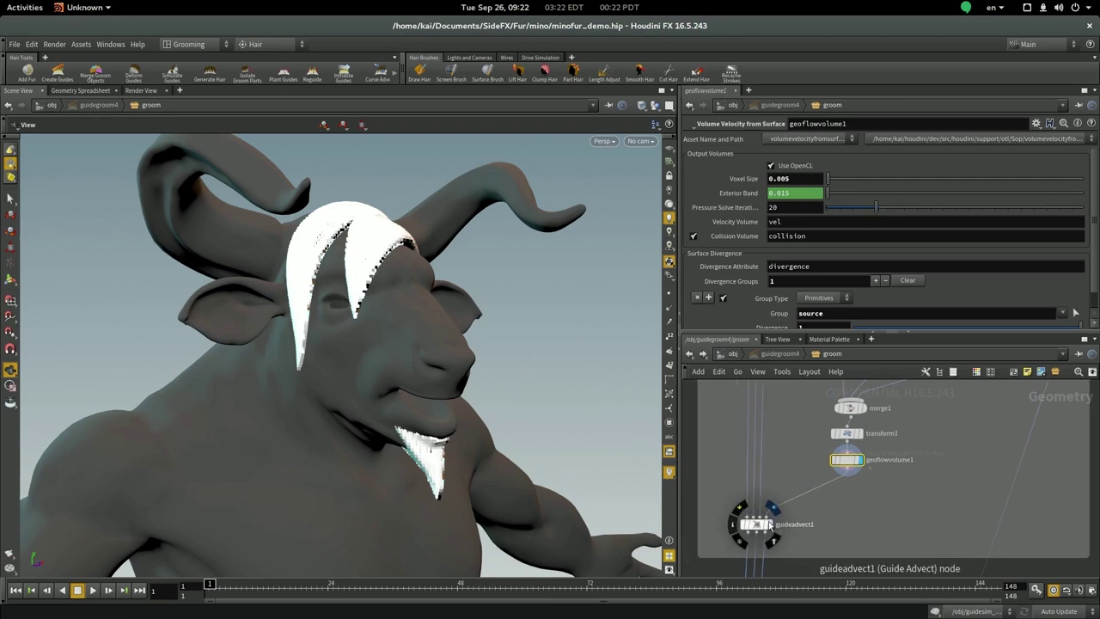
click(768, 524)
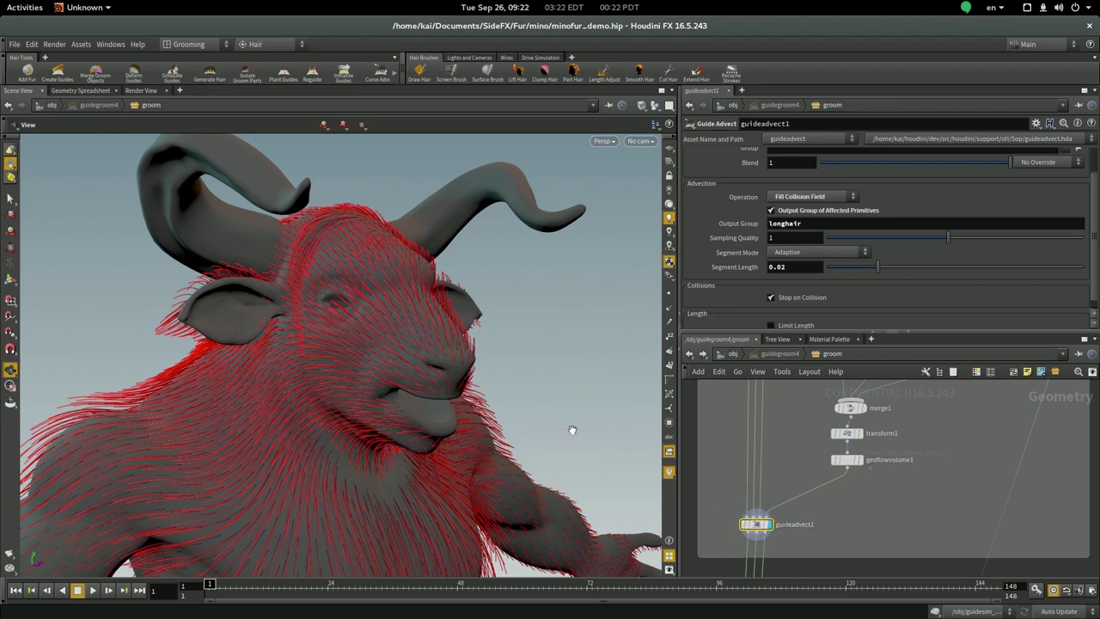
right_drag(321, 263, 355, 341)
middle_drag(355, 342, 355, 275)
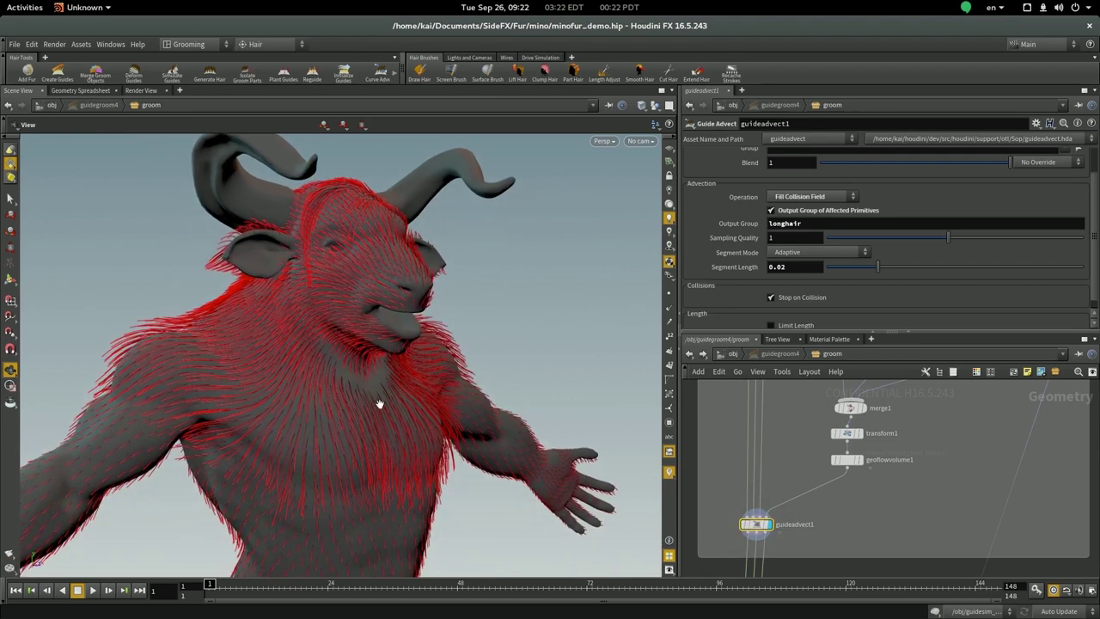
- Display attribpromote2 and examine the advectmask values on the guides along the arm
middle_drag(770, 512, 787, 346)
mouse_move(825, 533)
middle_down()
mouse_move(861, 305)
mouse_move(858, 243)
middle_up()
mouse_move(866, 439)
middle_down()
mouse_move(858, 167)
mouse_move(808, 449)
middle_up()
click(779, 449)
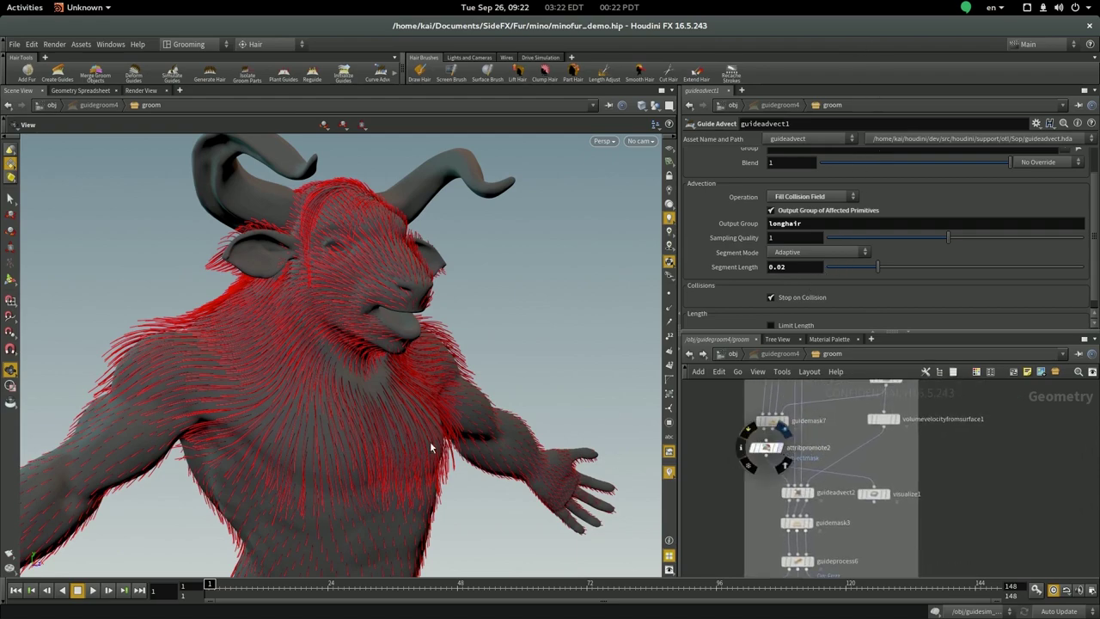
middle_drag(288, 432, 497, 281)
drag(496, 280, 447, 277)
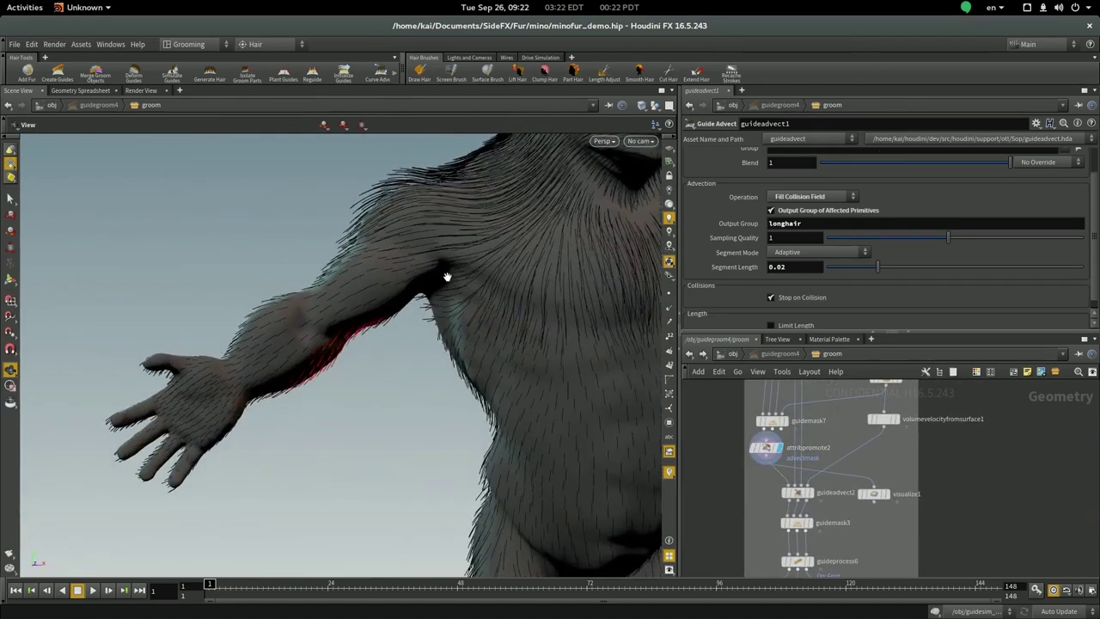
middle_drag(447, 277, 437, 342)
- Display the elbow tuft volume of volumevelocityfromsurface1, then the advected guides of guideadvect2 with its parameters
middle_drag(897, 456, 912, 499)
click(912, 464)
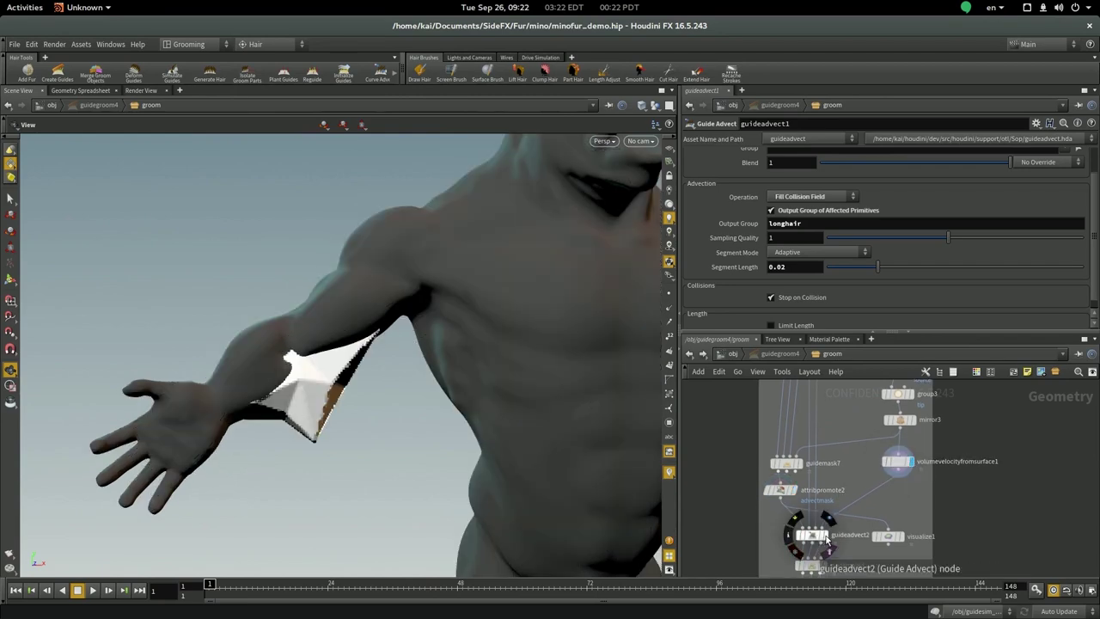
click(827, 539)
click(811, 535)
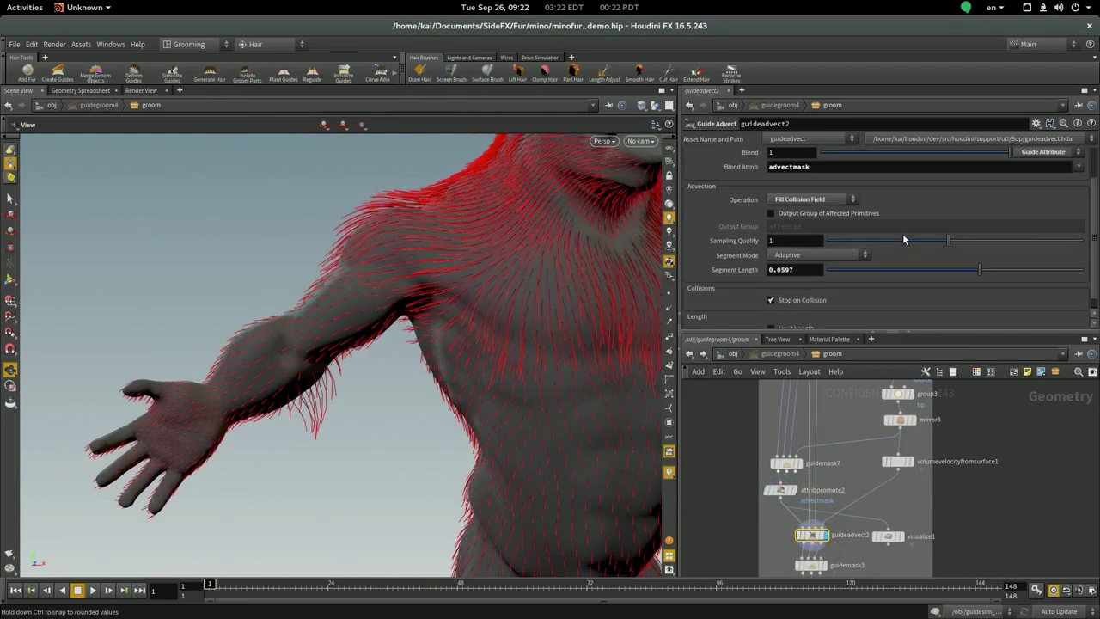
- Test the Blend of guideadvect2 down to 0.003, restore it and examine the elbow tuft's guides up close
scroll(919, 213, up, 1)
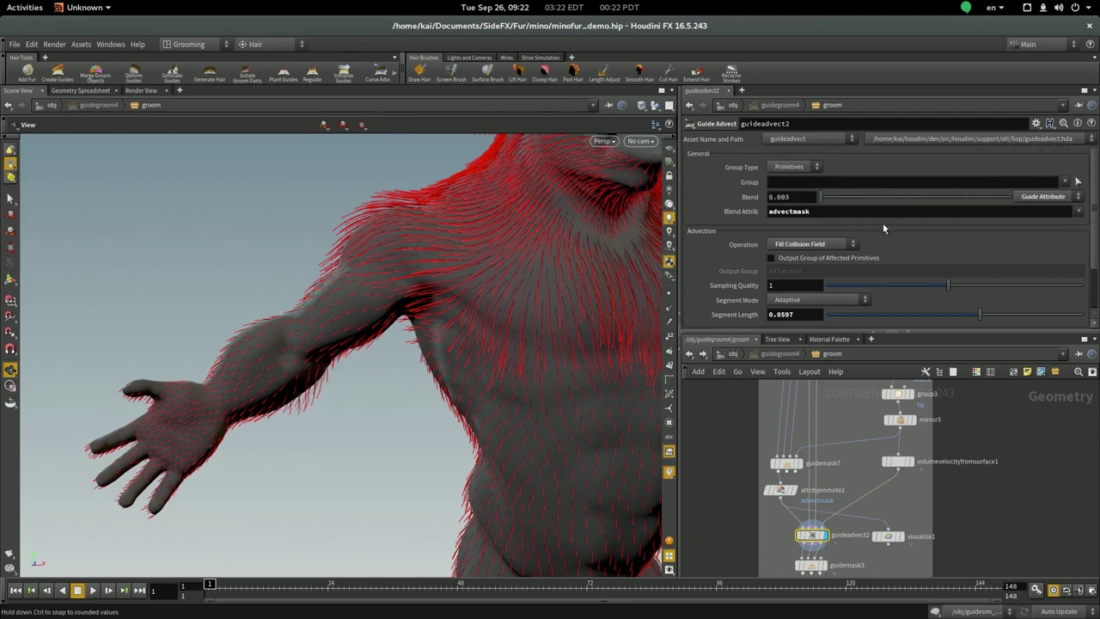
scroll(1009, 238, down, 1)
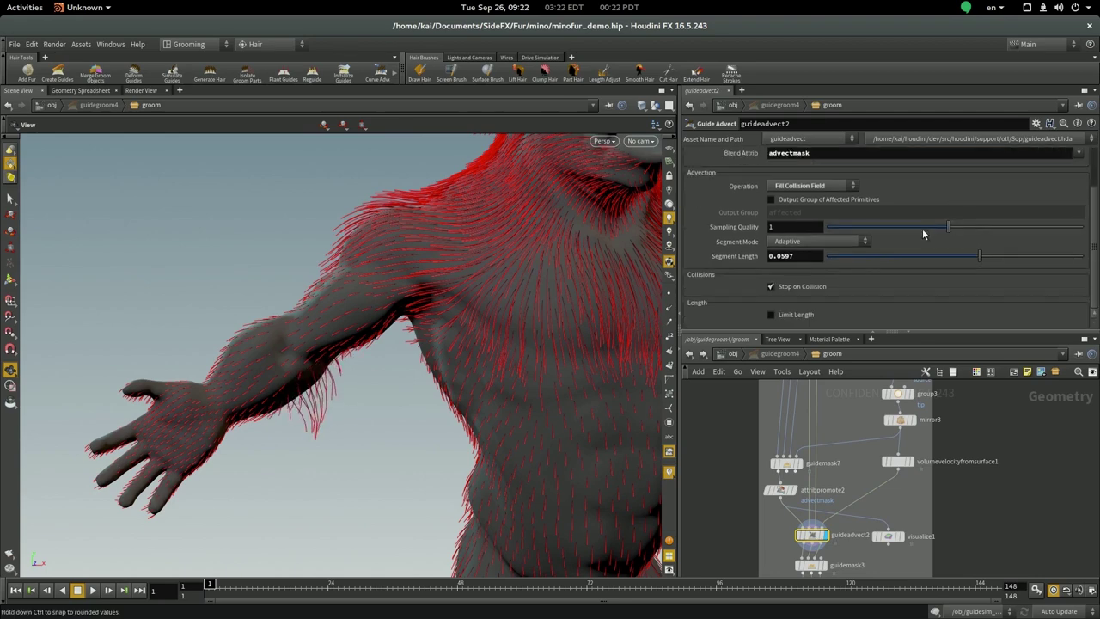
scroll(378, 421, up, 5)
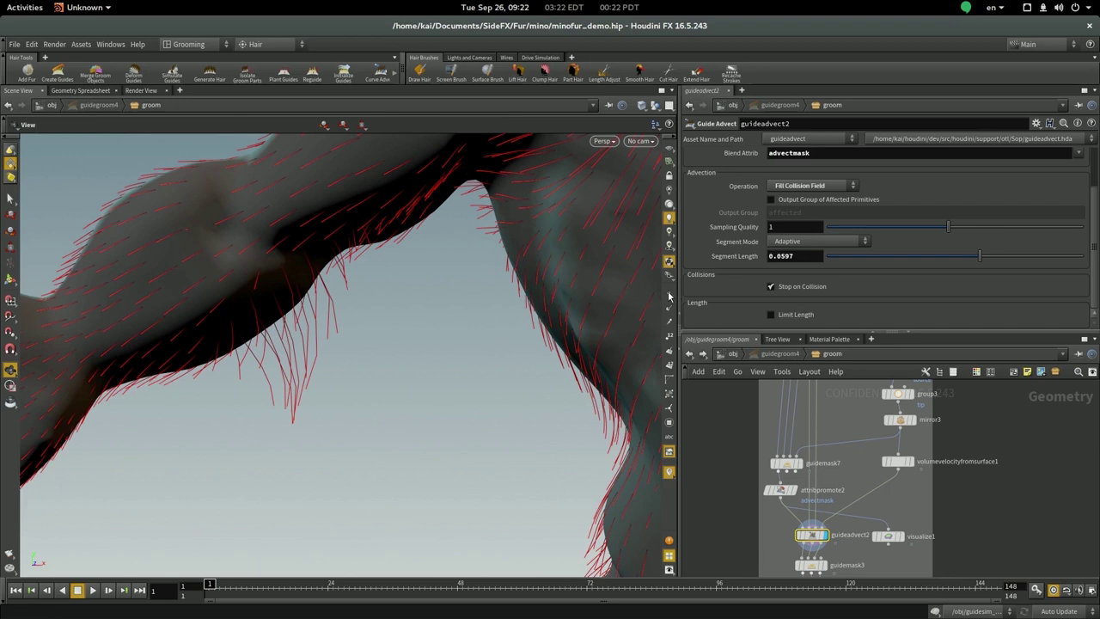
- Adjust the Segment Length in guideadvect2's advection settings
drag(881, 257, 904, 287)
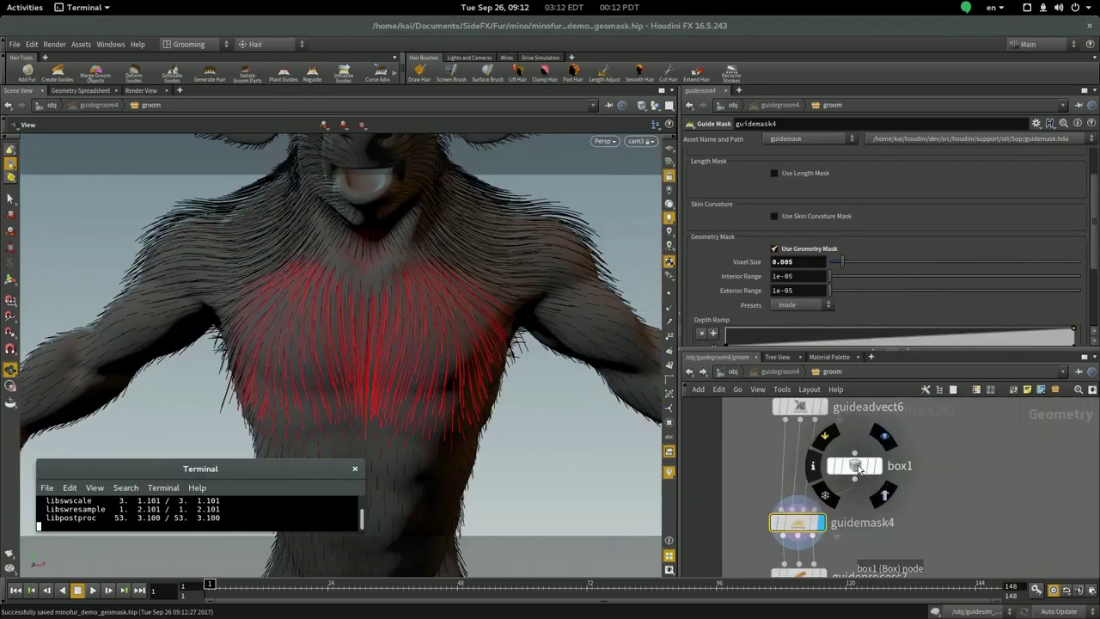
- Narrow box1 symmetrically to a width of about 0.45 and shift it slightly sideways and upward over the chest
key(Return)
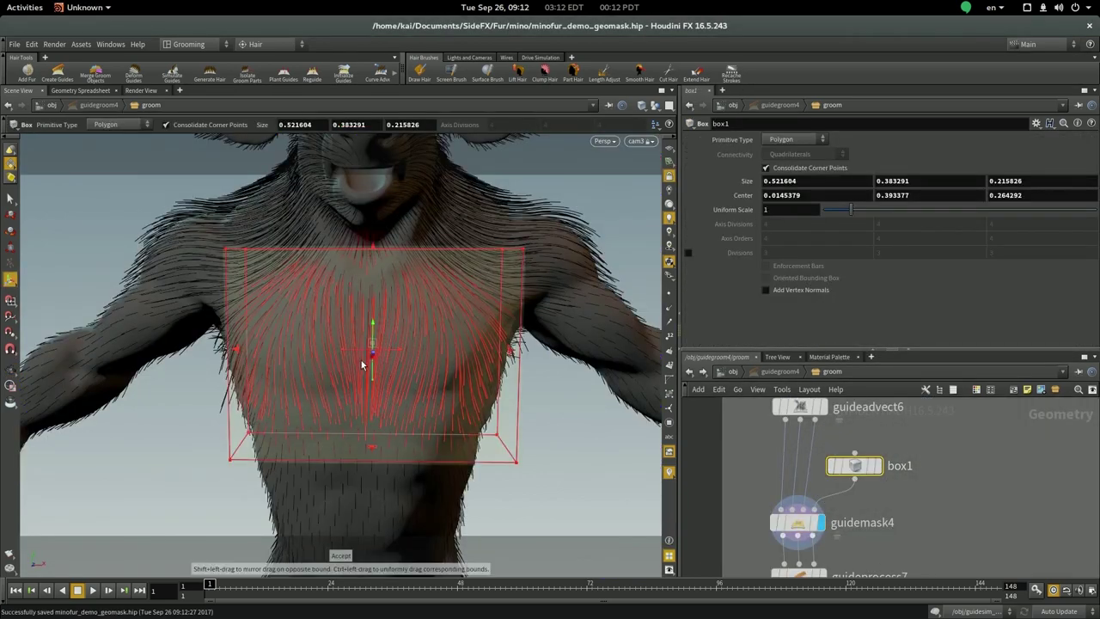
mouse_move(510, 354)
shift+mouse_down()
mouse_move(432, 364)
mouse_move(494, 367)
shift+mouse_up()
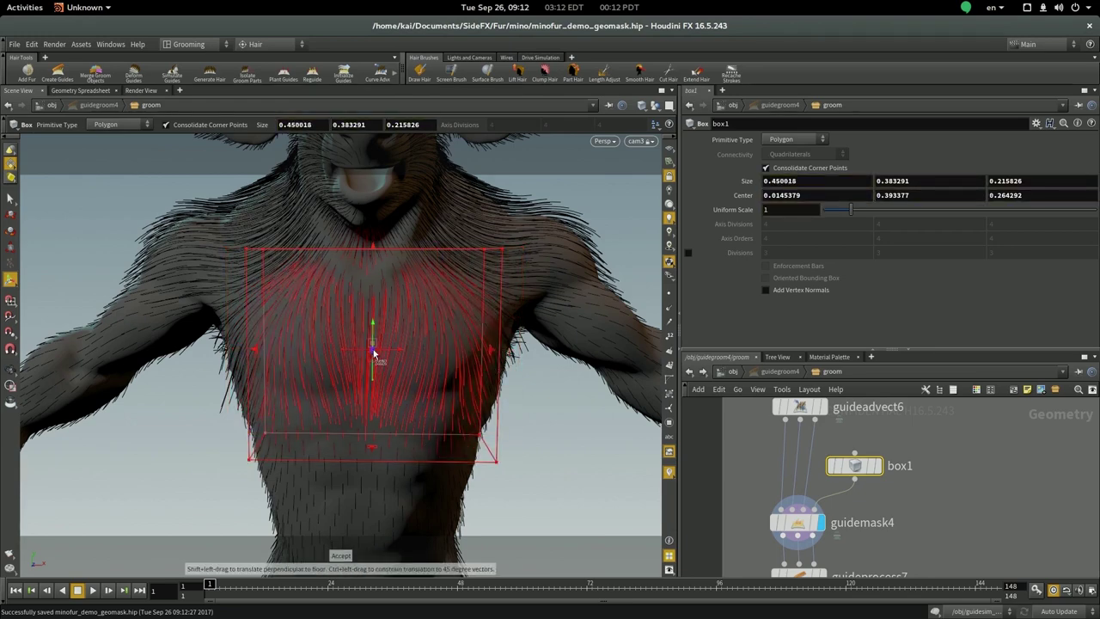
mouse_move(372, 349)
mouse_down()
mouse_move(388, 319)
mouse_move(323, 301)
mouse_move(305, 399)
mouse_move(372, 423)
mouse_move(362, 348)
mouse_up()
- Set the Exterior Range of guidemask4's geometry mask to about 0.0721
click(797, 522)
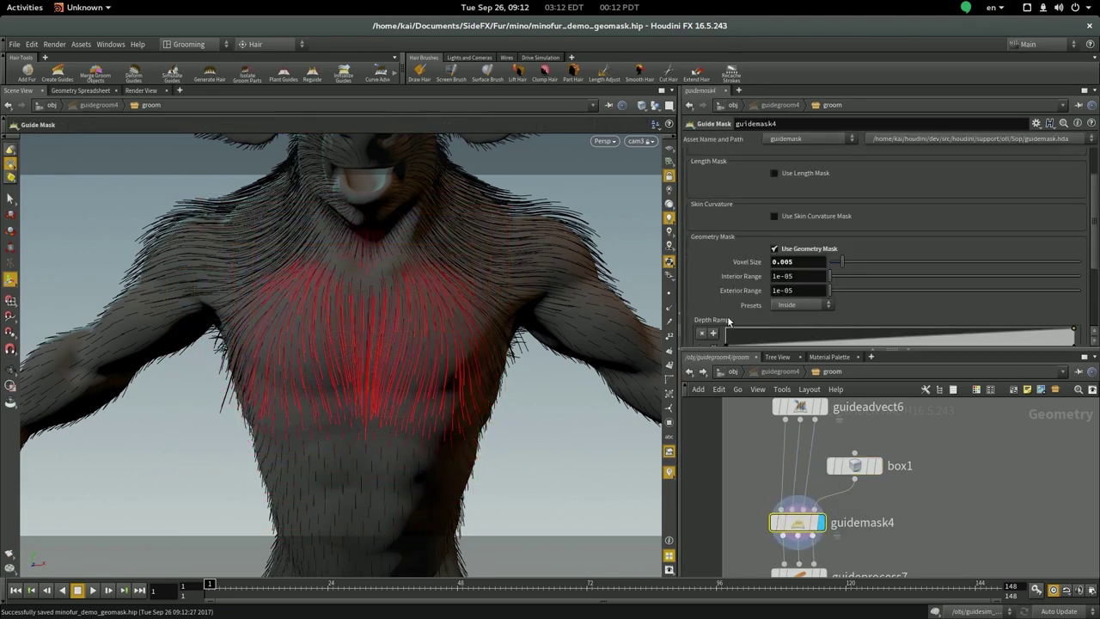
drag(831, 291, 871, 290)
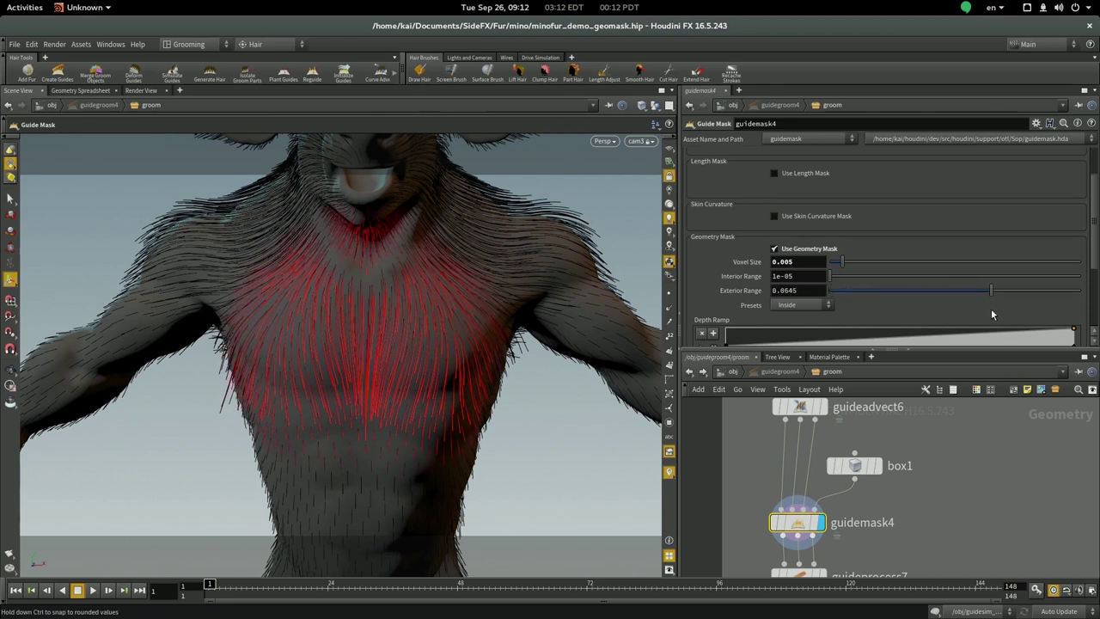
- Display guideprocess7, view the chest fur from the side and adjust the lift applied through the liftmask
middle_drag(915, 544, 934, 455)
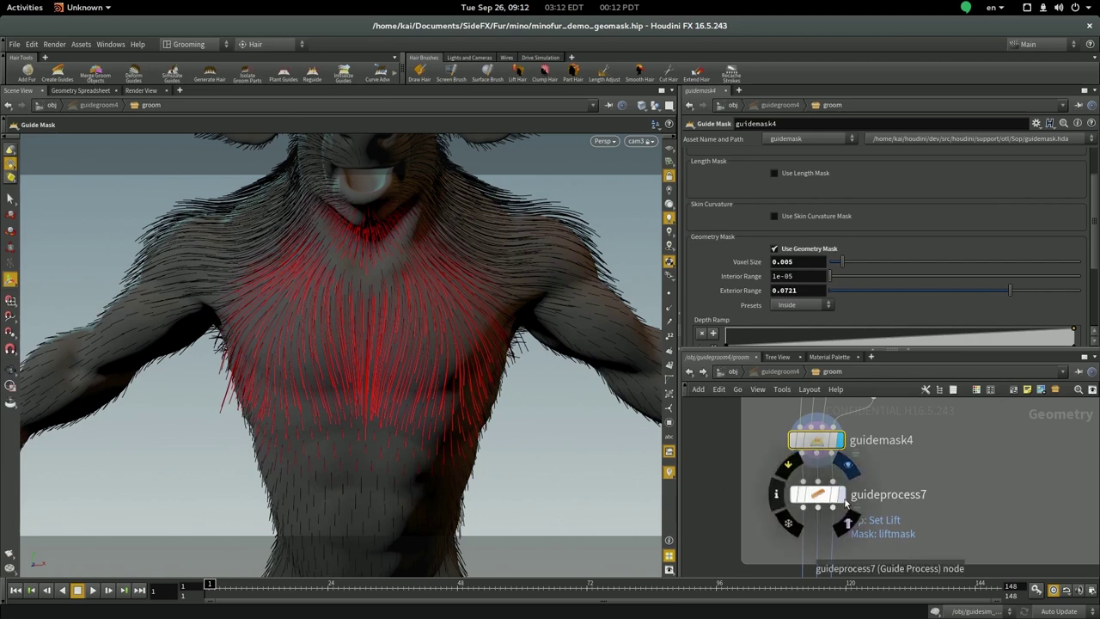
click(838, 495)
click(822, 496)
drag(290, 375, 538, 320)
scroll(874, 298, down, 3)
mouse_move(865, 280)
mouse_down()
mouse_move(896, 285)
mouse_move(868, 293)
mouse_move(879, 280)
mouse_up()
- Select box1 and lower its upper bound beneath the chin to change which chest guides are lifted
middle_drag(865, 442, 866, 490)
click(887, 429)
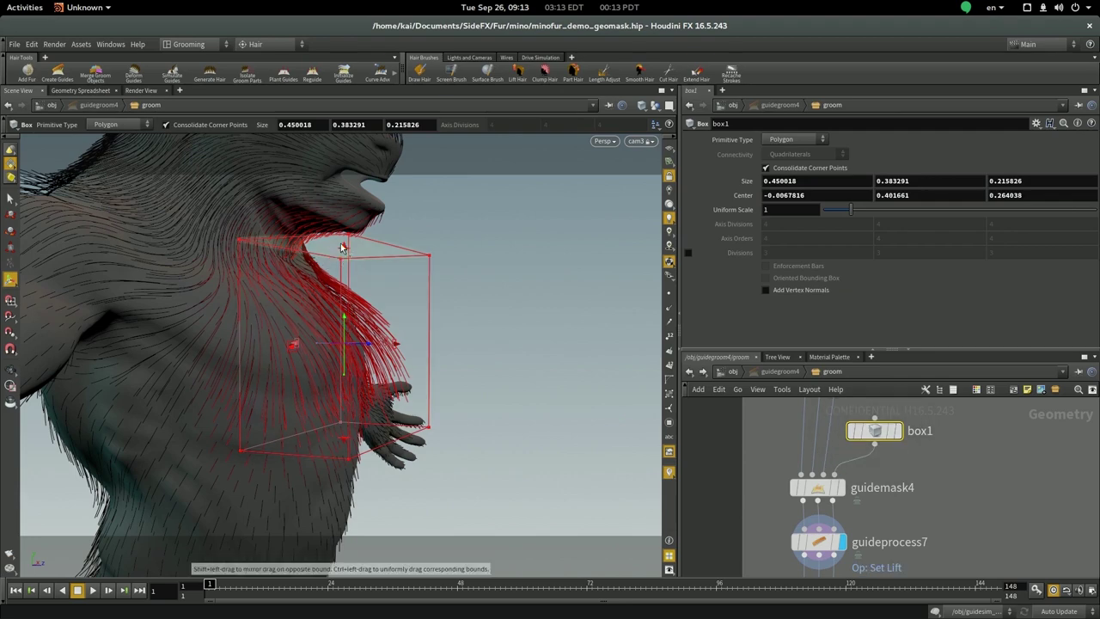
drag(343, 281, 346, 286)
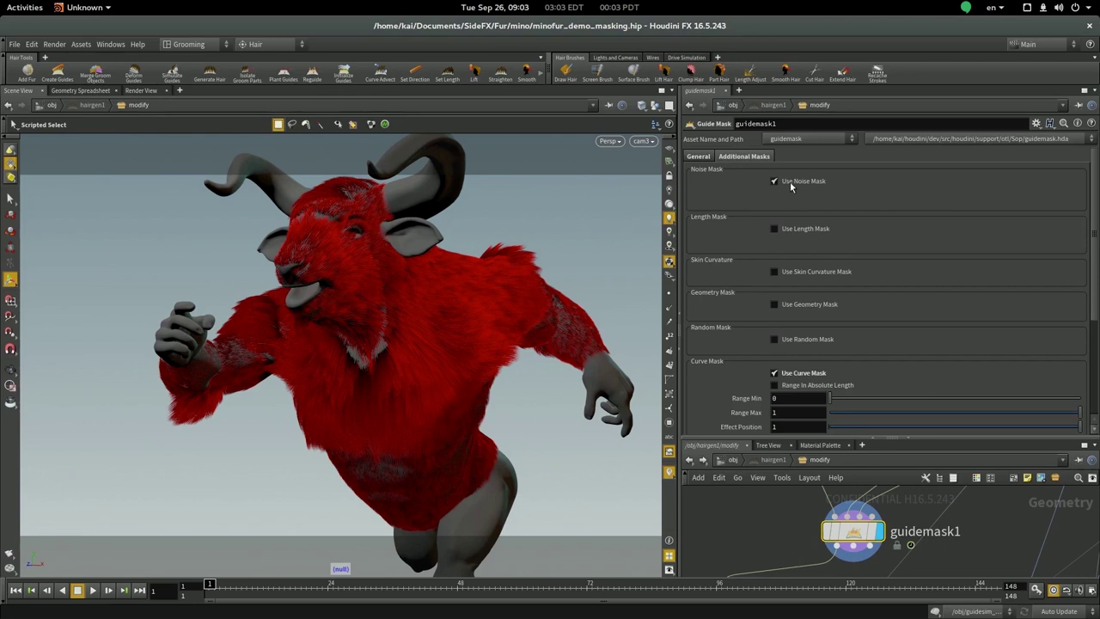
- Enable guidemask1's Noise Mask with Frequency 12.1 and turn on Fractal Noise with Roughness 0.839
click(791, 184)
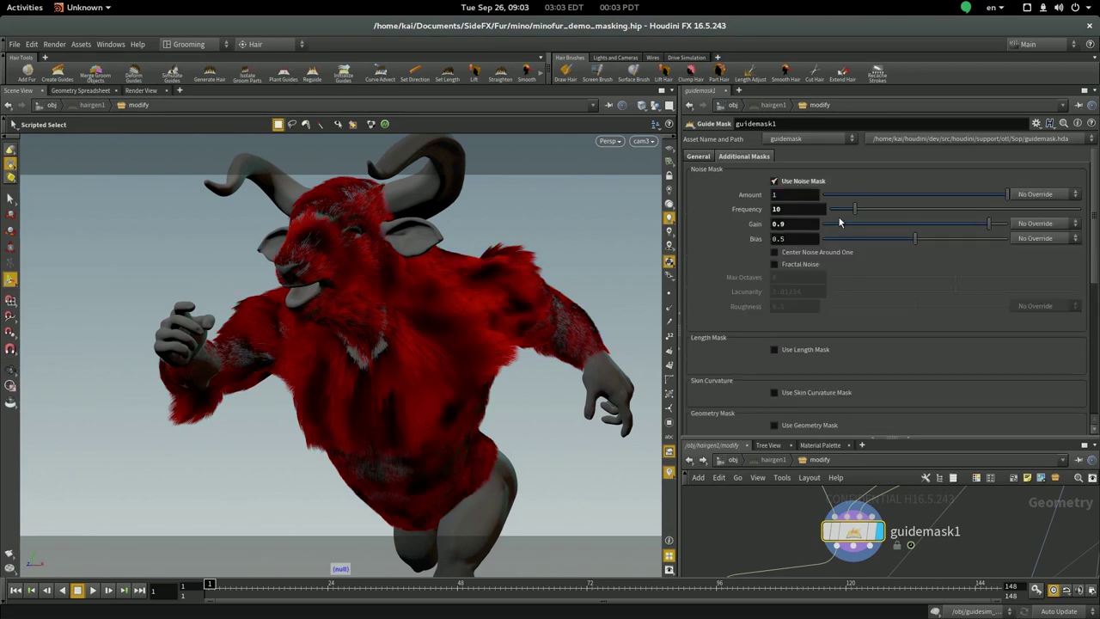
drag(857, 210, 862, 218)
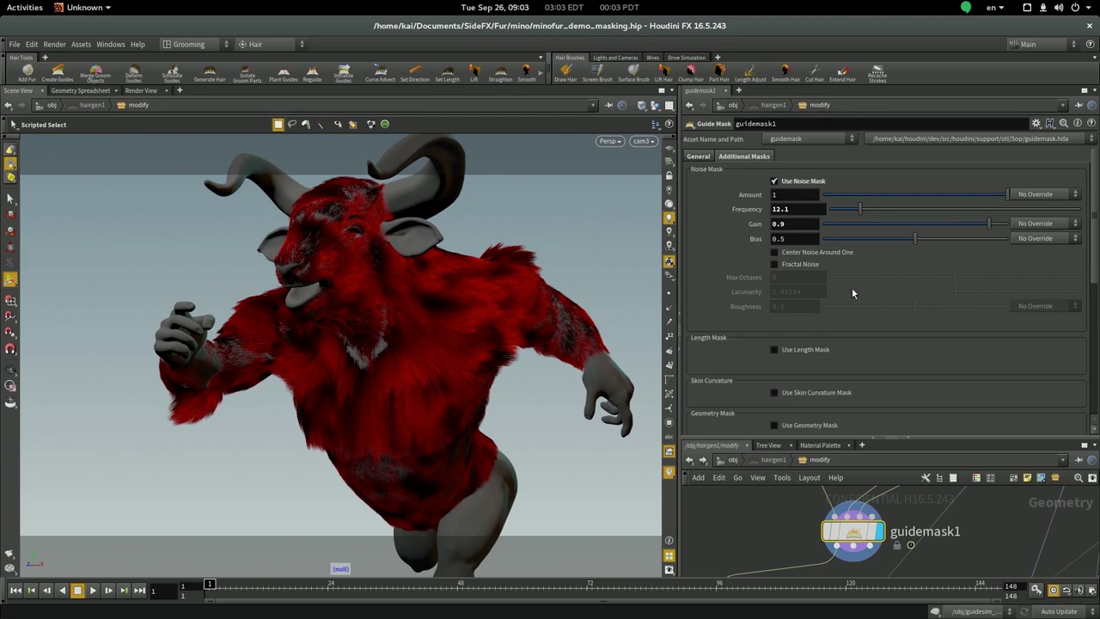
click(799, 264)
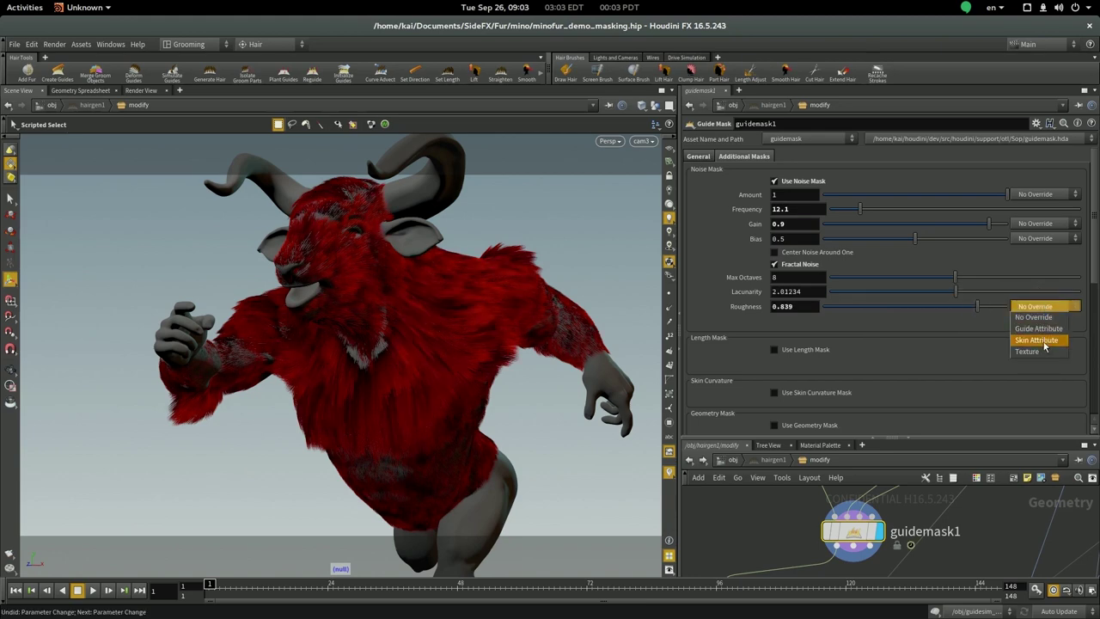
- Override the noise Roughness with a skin attribute, paint noiserough on the shoulder and return to guidemask1
click(1036, 339)
click(1073, 321)
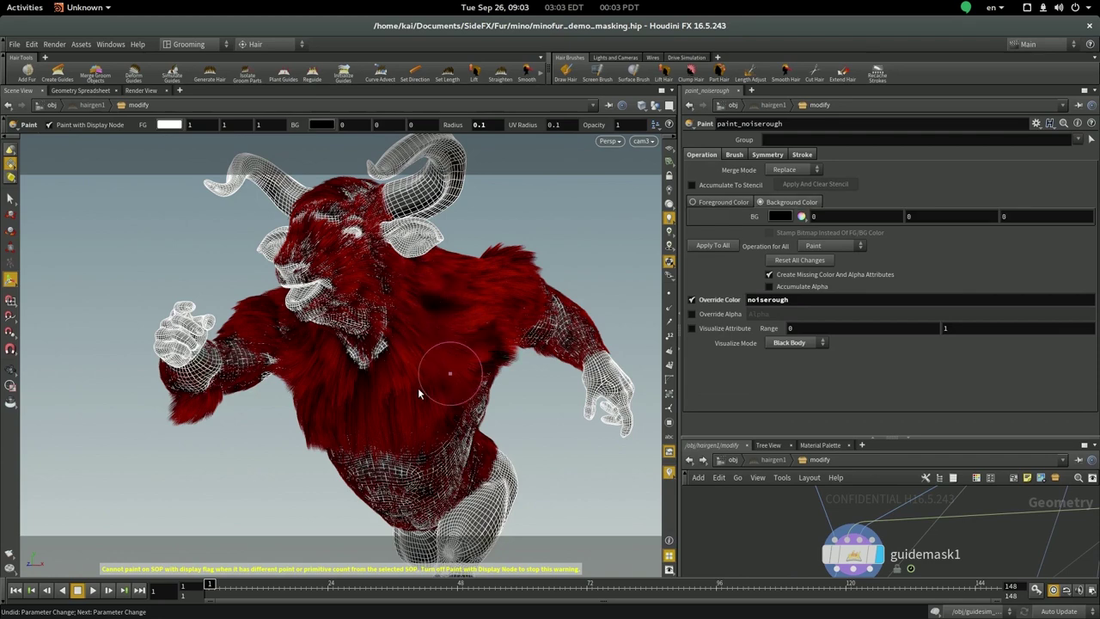
drag(433, 326, 440, 304)
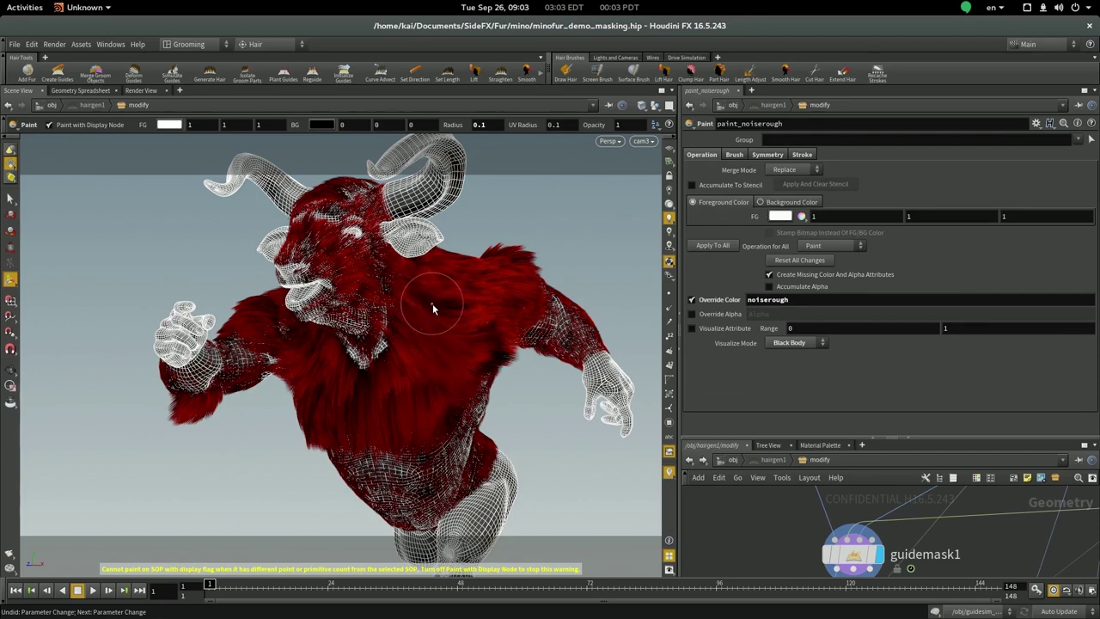
key(Escape)
click(853, 563)
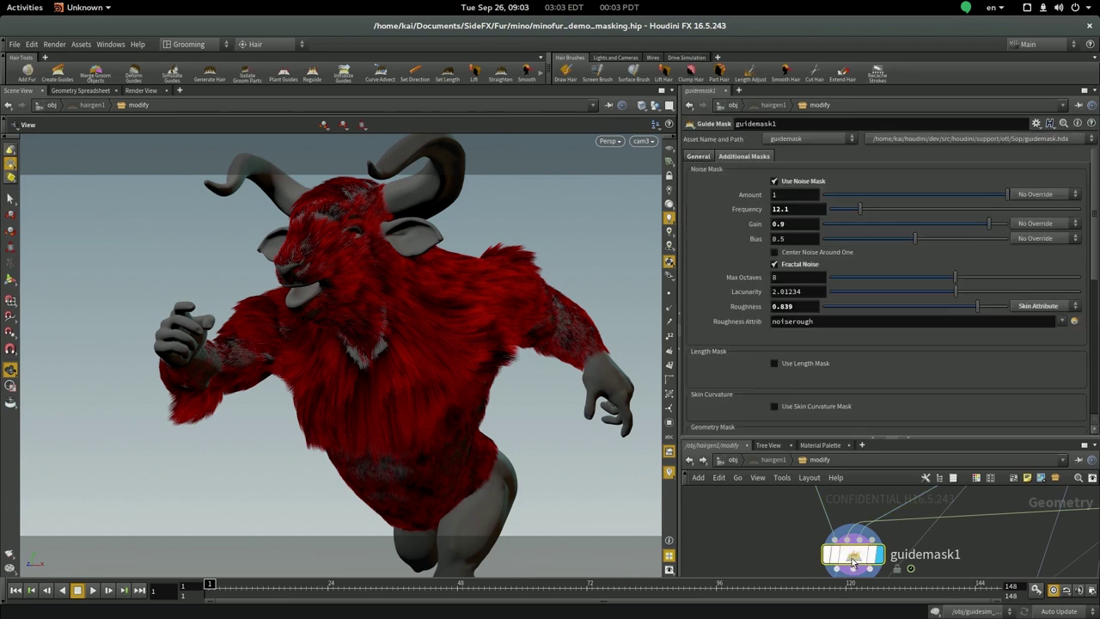
- Replace the Noise Mask with a Length Mask using the Short preset and a Maximum Length of 0.089
click(805, 181)
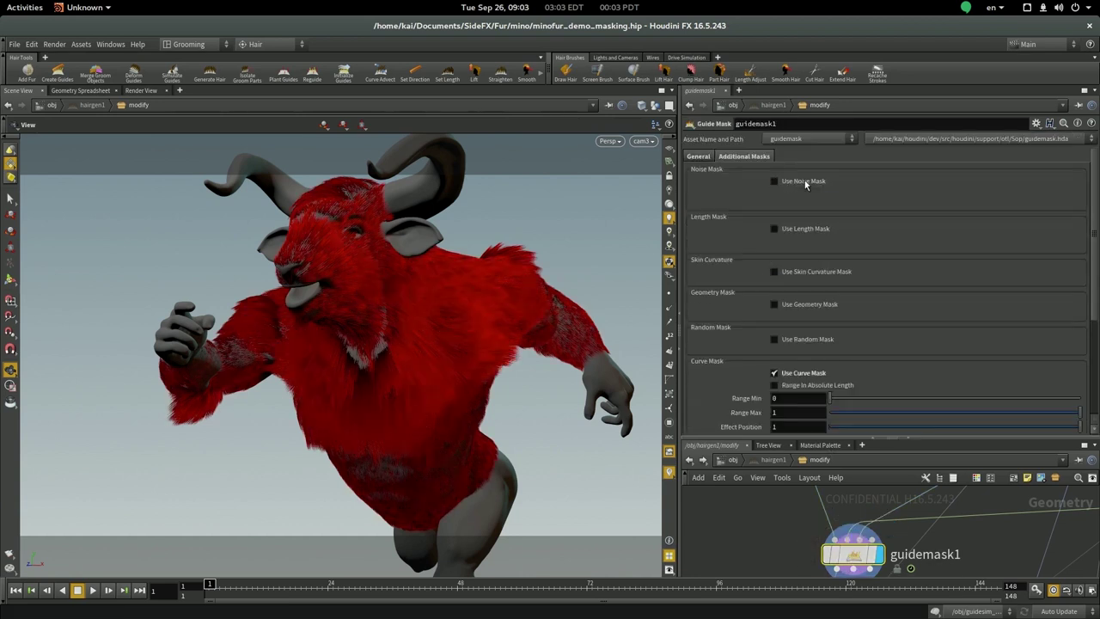
click(805, 229)
click(805, 287)
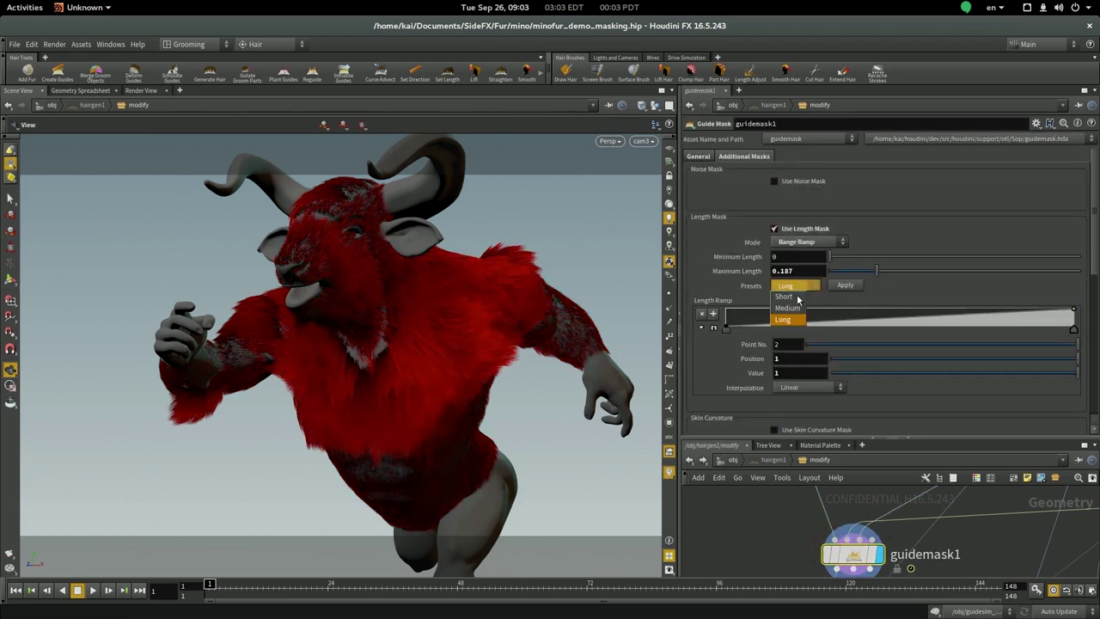
click(783, 297)
drag(876, 270, 849, 273)
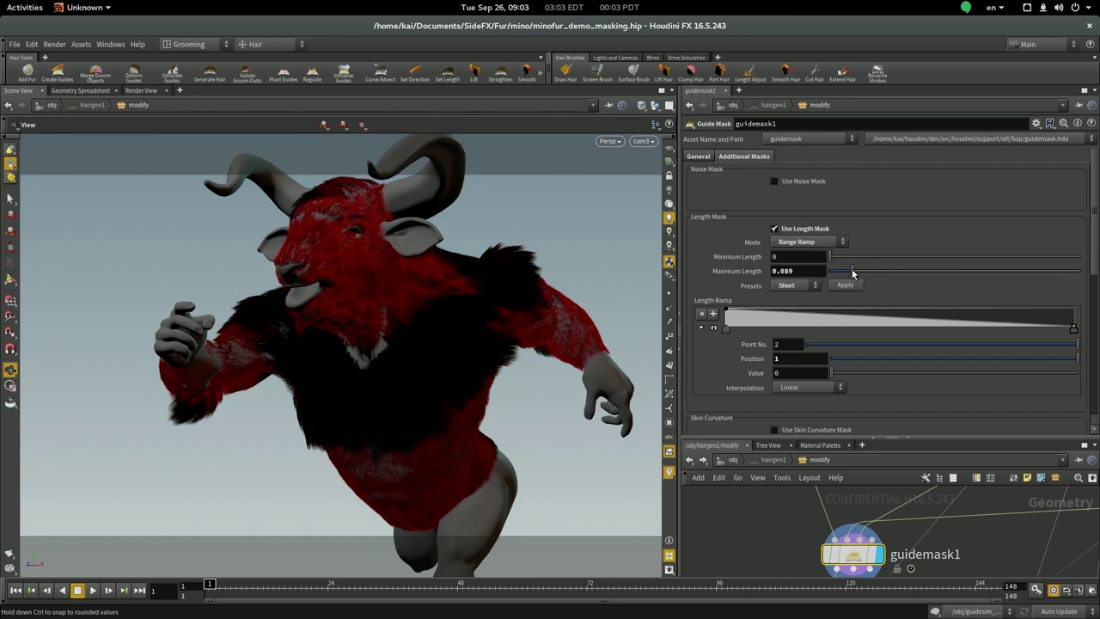
- Change the Length Mask preset to Long, raise the Minimum Length and reshape the ramp to restrict the mask to longer fur
click(804, 285)
click(786, 317)
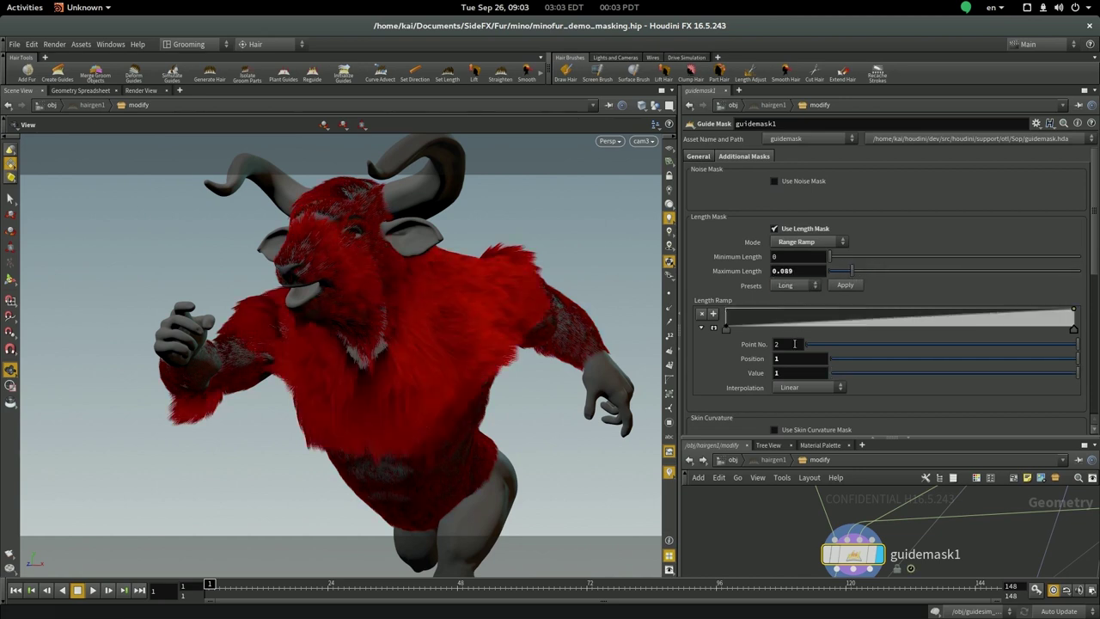
drag(831, 256, 843, 262)
drag(726, 328, 904, 343)
drag(969, 321, 1001, 323)
- Enable guidemask1's Random Mask and set its Fraction to 0.604
scroll(928, 356, down, 5)
scroll(853, 327, down, 1)
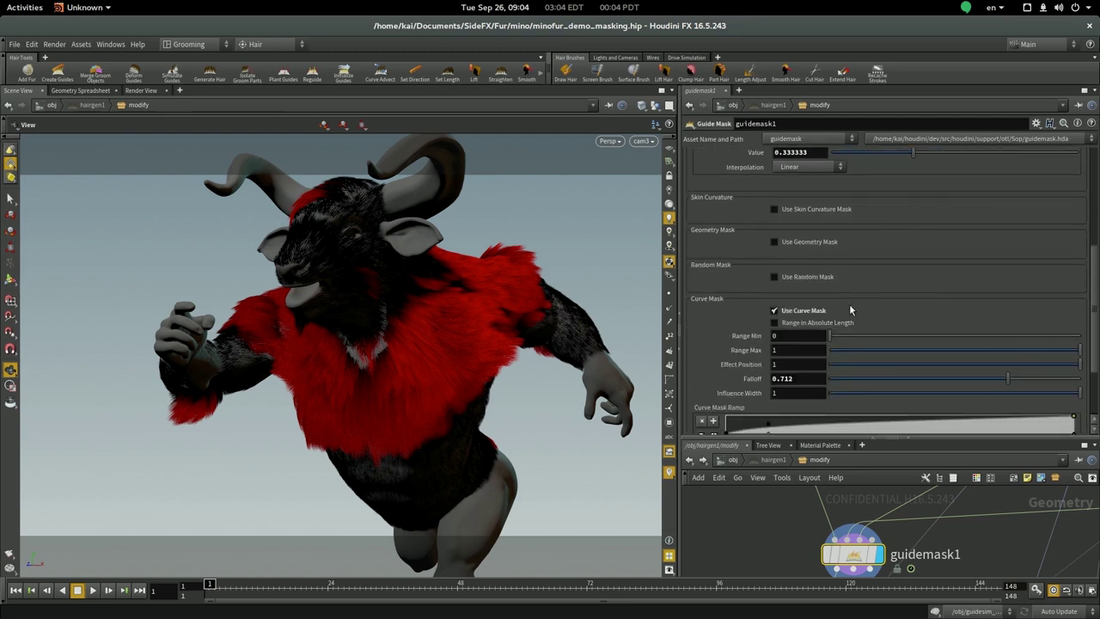
click(812, 277)
scroll(812, 284, down, 1)
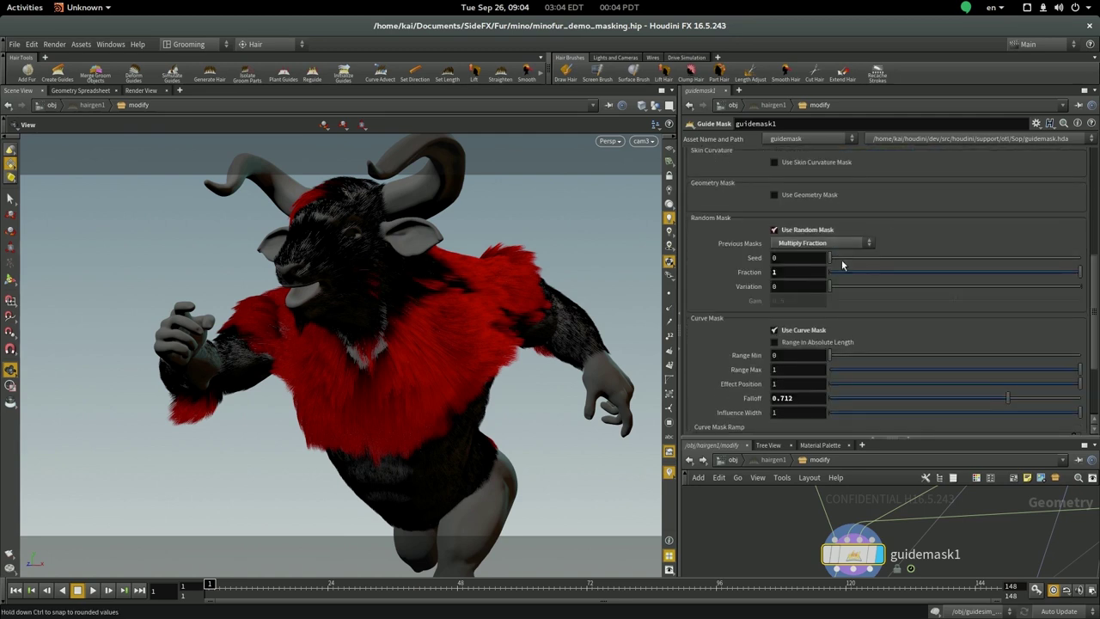
click(859, 271)
drag(894, 291, 914, 320)
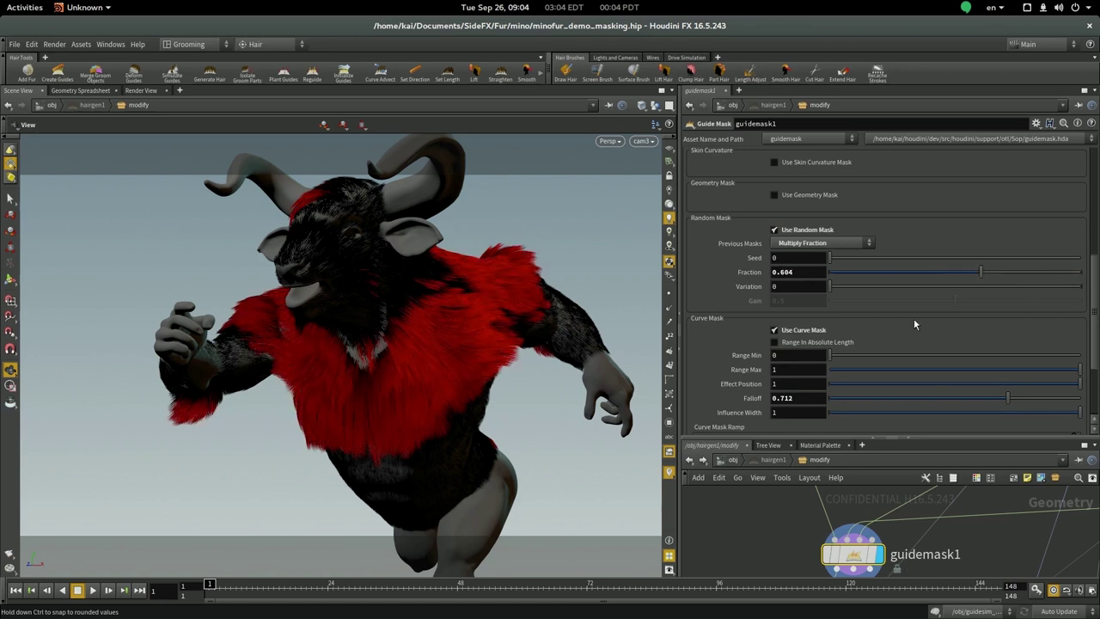